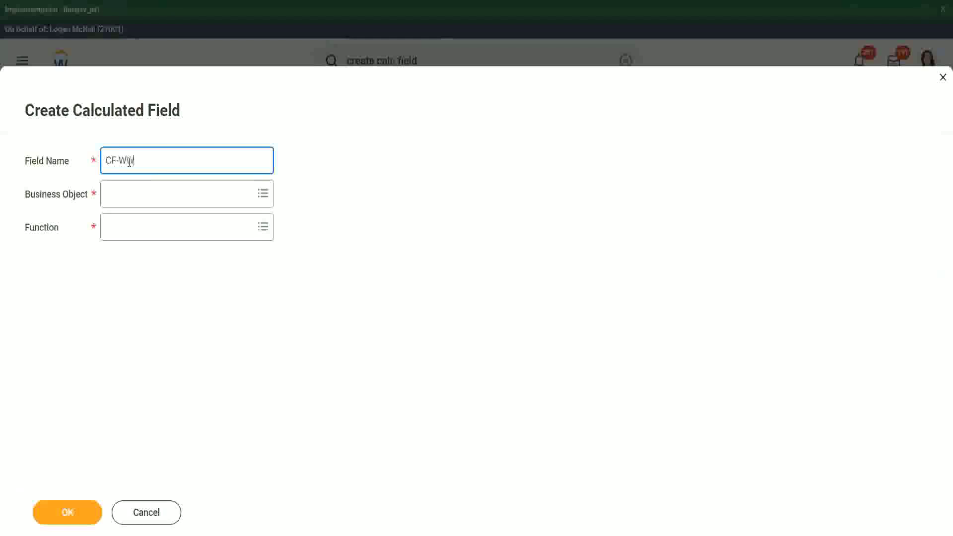
# Step: Name the new calculated field "CF-WW-TF-Dependent Relationship is Child"
pyautogui.write('-')
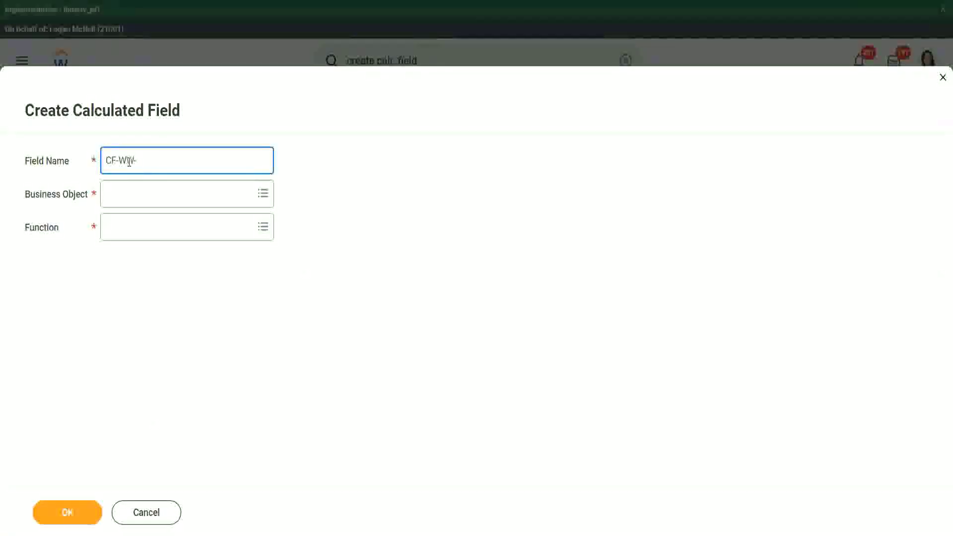
pyautogui.write('TF')
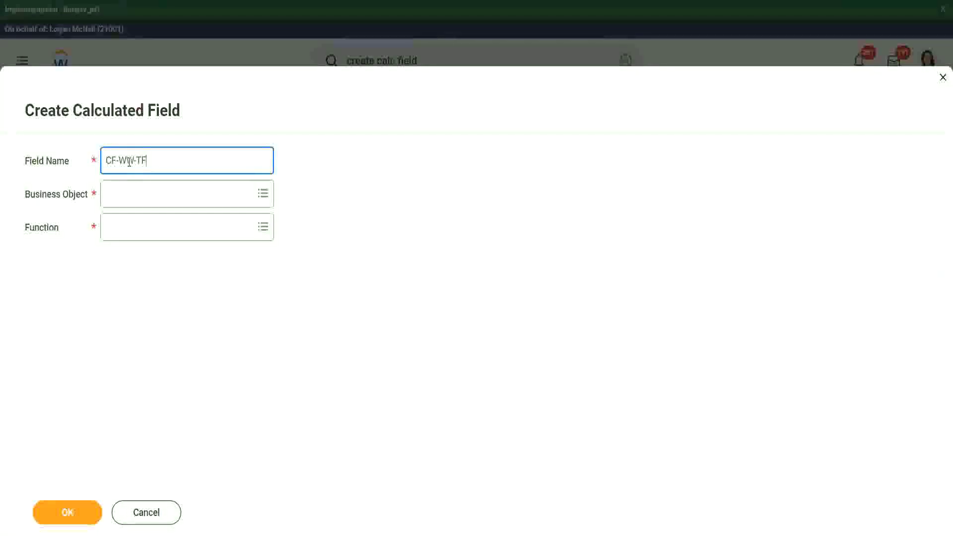
pyautogui.write('-')
pyautogui.write('Rela')
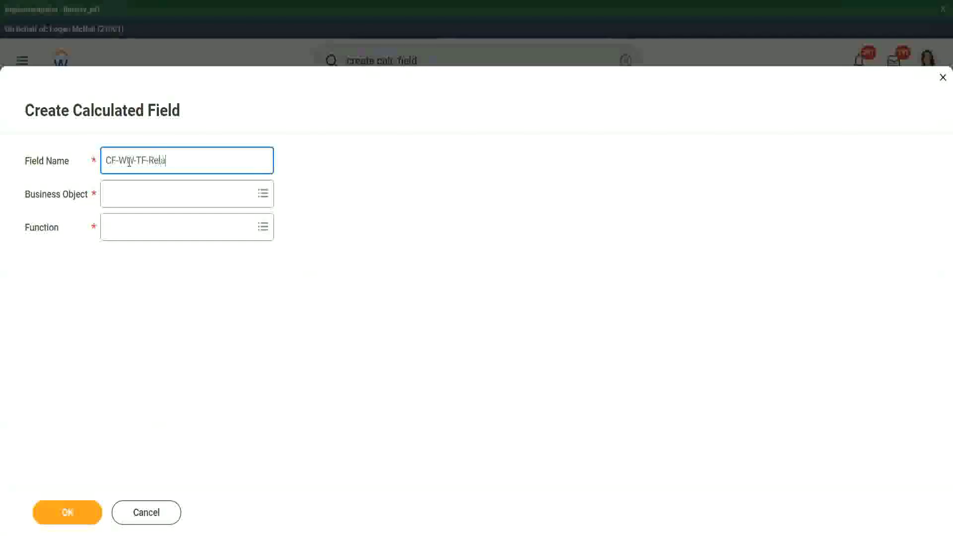
pyautogui.write('tionship is ')
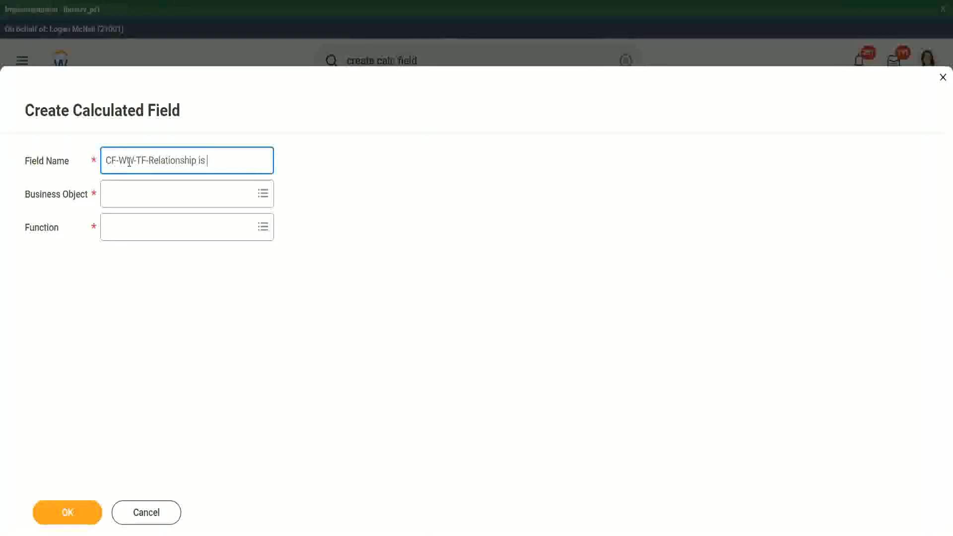
pyautogui.write('child')
pyautogui.press('Left')
pyautogui.press('Left')
pyautogui.press('Left')
pyautogui.press('Left')
pyautogui.hotkey('shift', 'Right')
pyautogui.write('C')
pyautogui.press('Left')
pyautogui.press('Left')
pyautogui.press('Left')
pyautogui.write('Dependent')
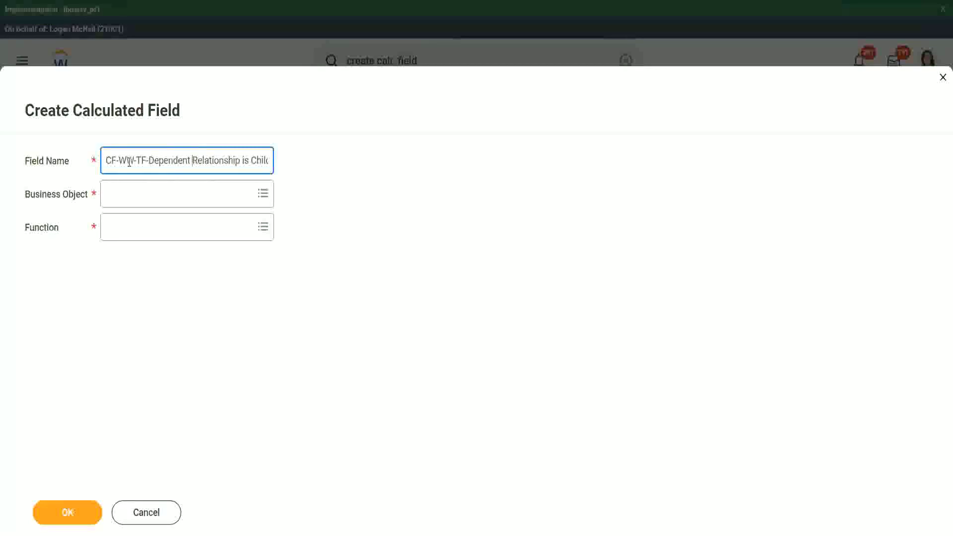
pyautogui.press('Tab')
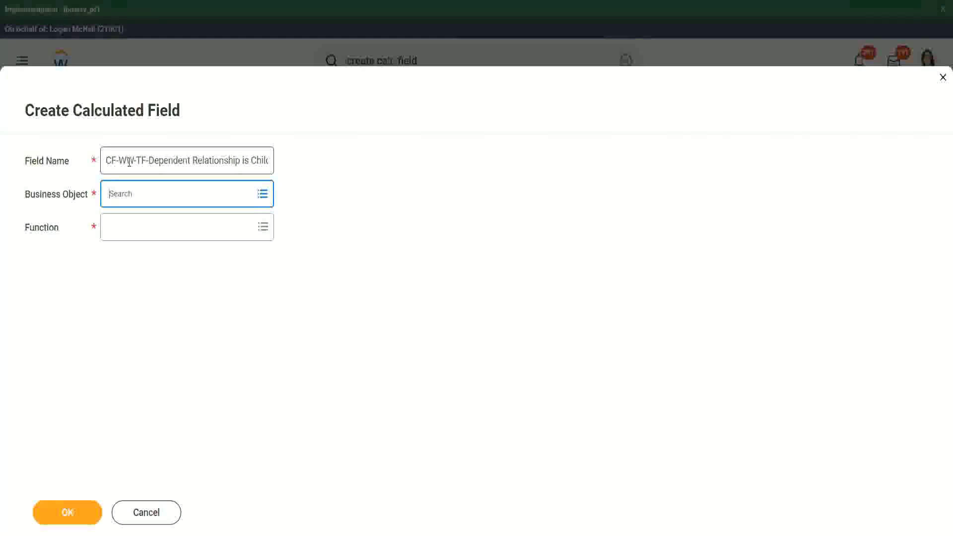
# Step: Set the business object to Dependent and the function to True/False Condition, and continue to the field's definition
pyautogui.write('depedne')
pyautogui.write('nde')
pyautogui.press('Return')
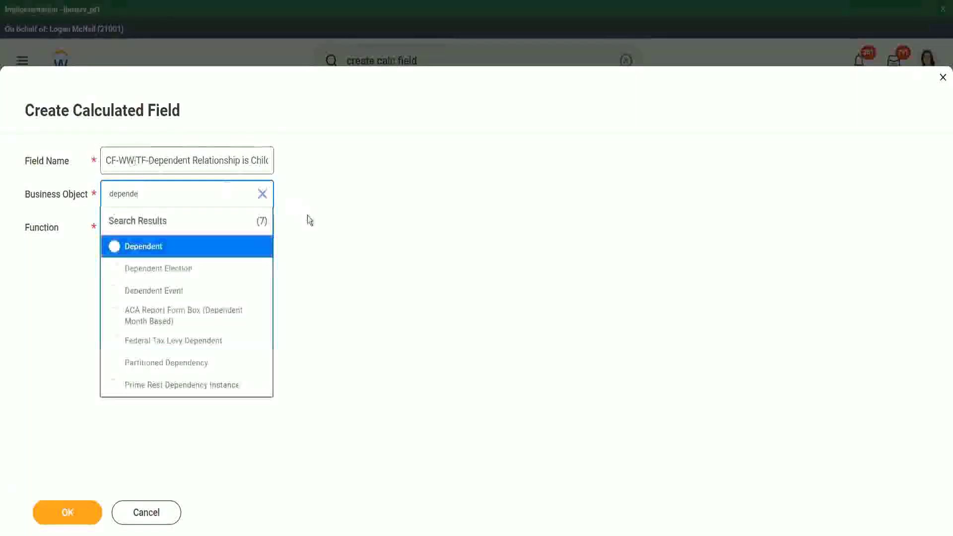
pyautogui.click(161, 251)
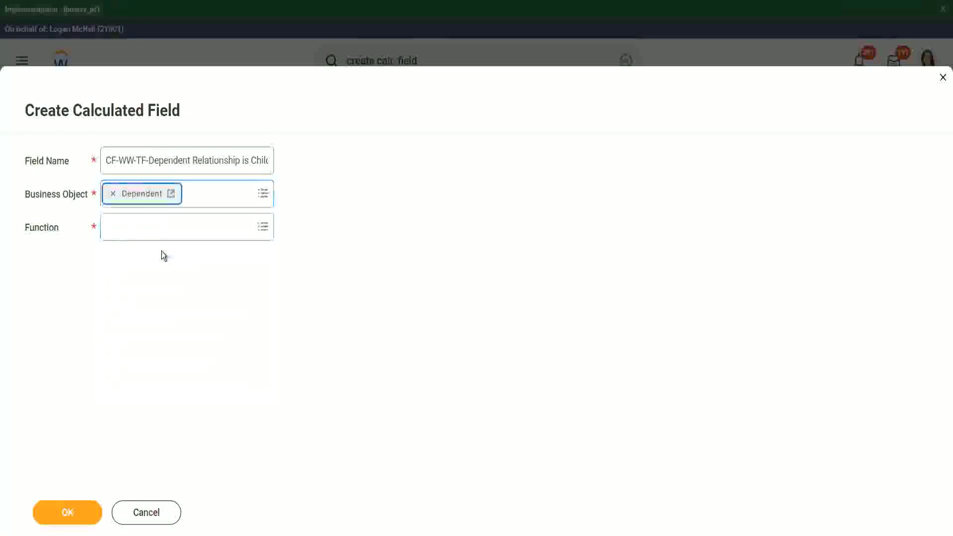
pyautogui.click(138, 224)
pyautogui.write('true')
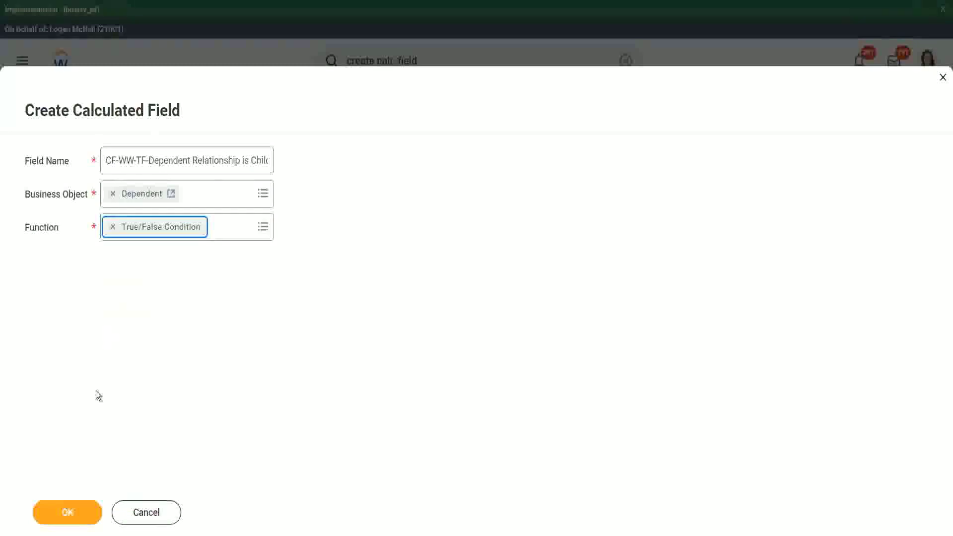
pyautogui.click(77, 515)
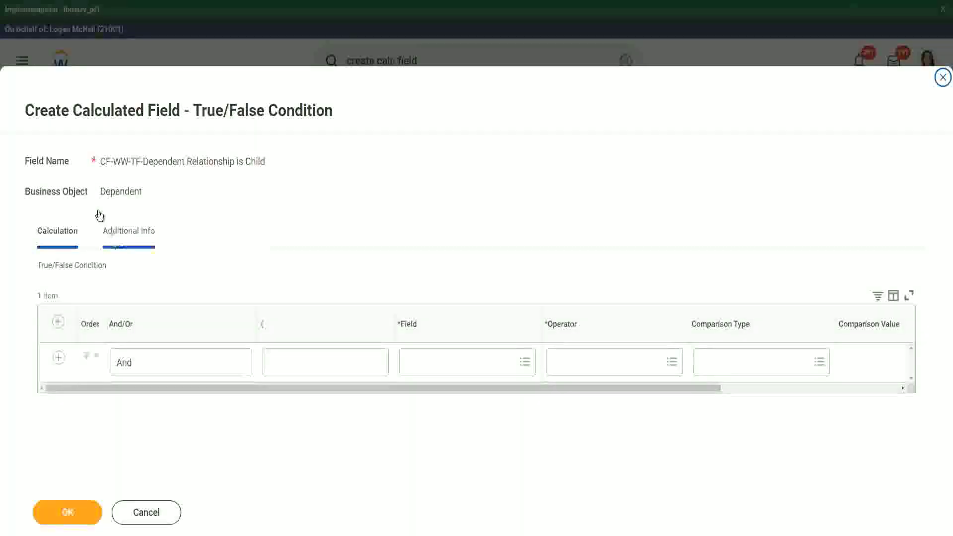
# Step: Choose the delivered Relationship field for the condition row and review its report field details
pyautogui.doubleClick(102, 191)
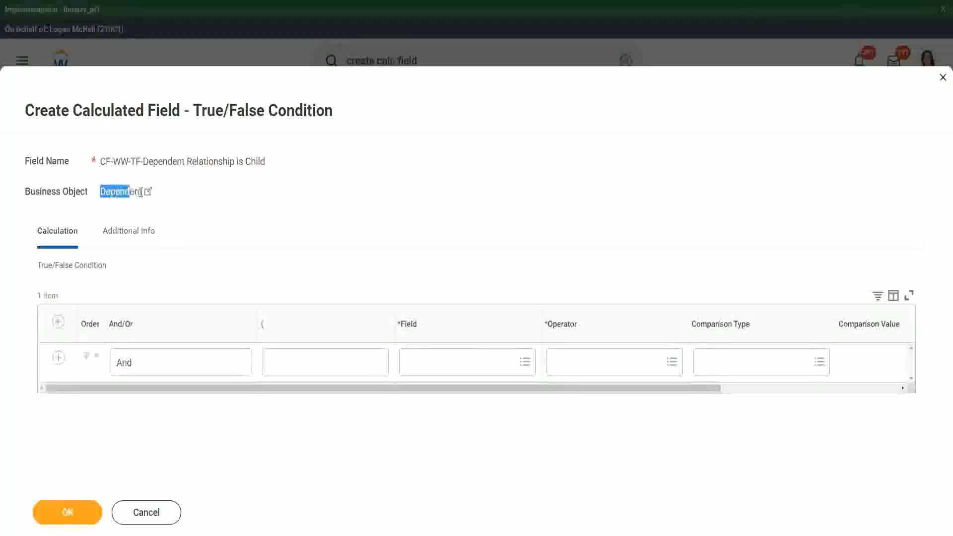
pyautogui.click(435, 362)
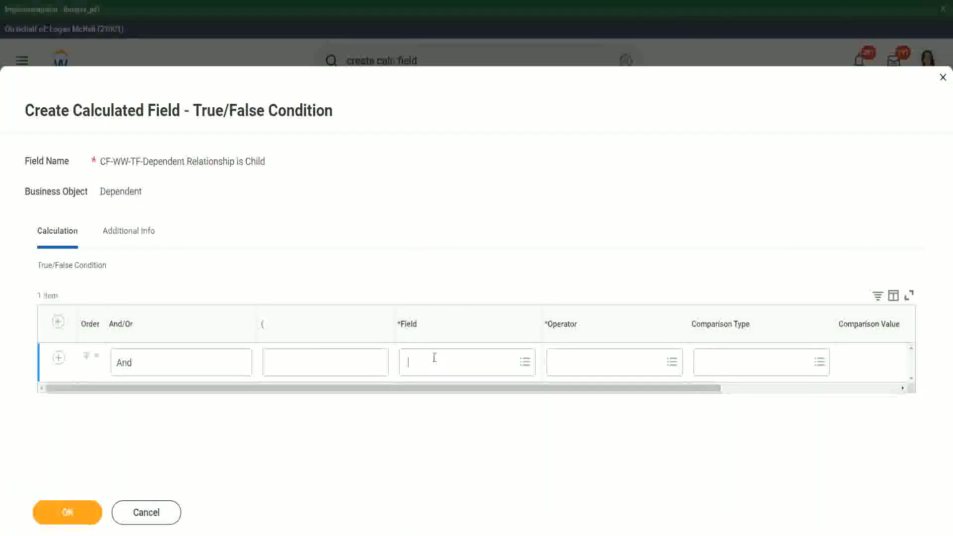
pyautogui.write('relation')
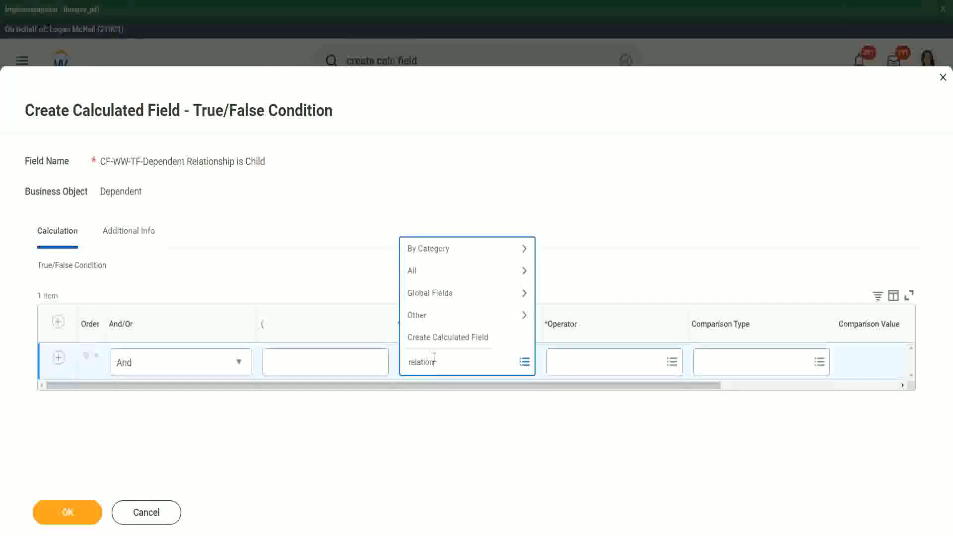
pyautogui.write('ship')
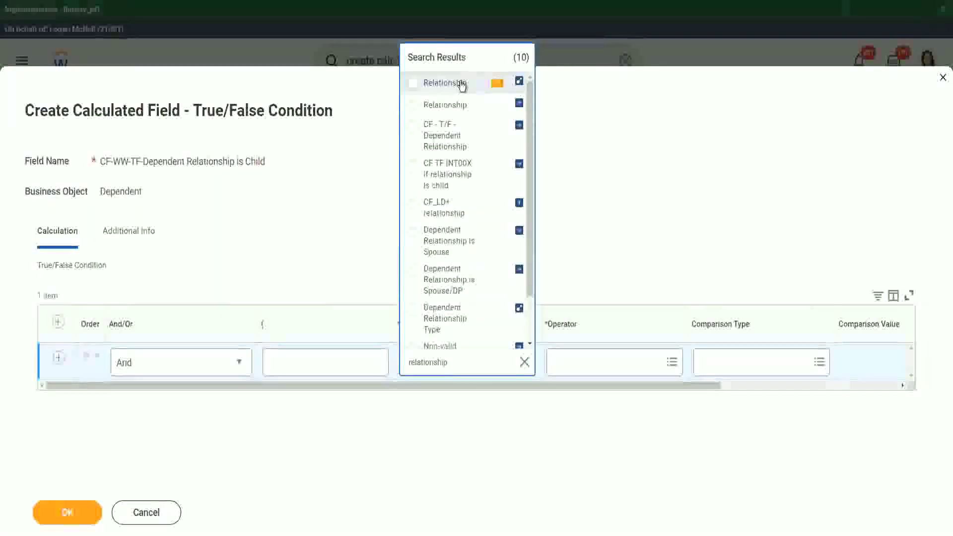
pyautogui.click(462, 85)
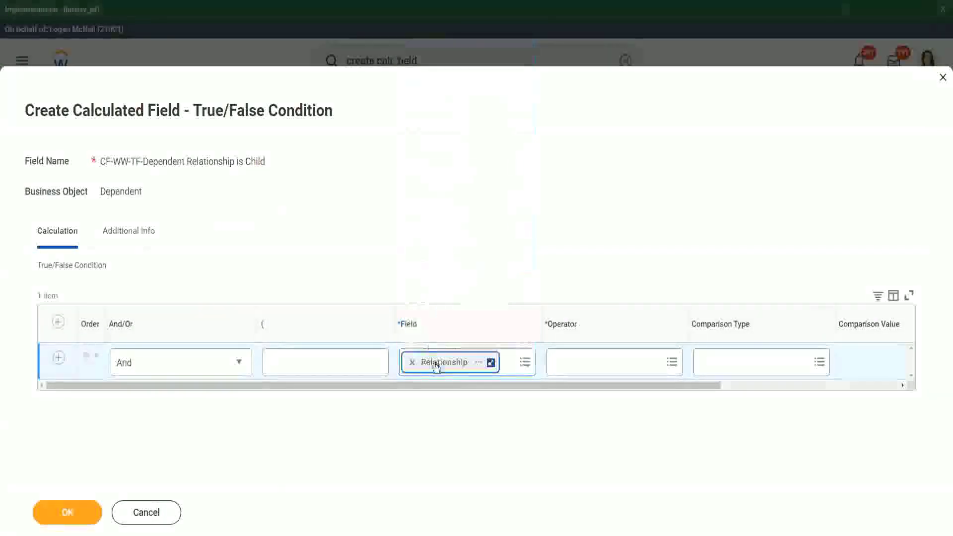
pyautogui.click(478, 365)
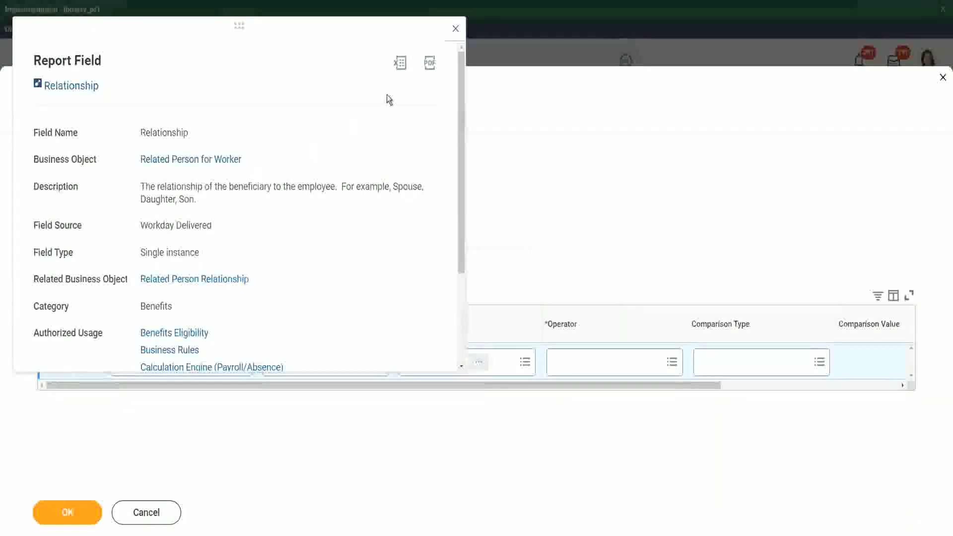
pyautogui.click(456, 29)
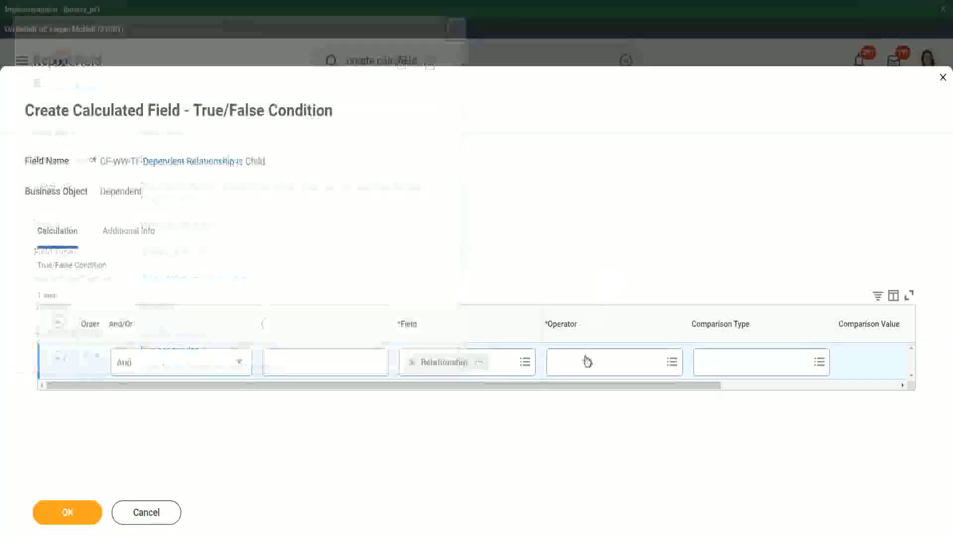
# Step: Set the condition's operator to "in the selection list"
pyautogui.click(586, 359)
pyautogui.click(594, 313)
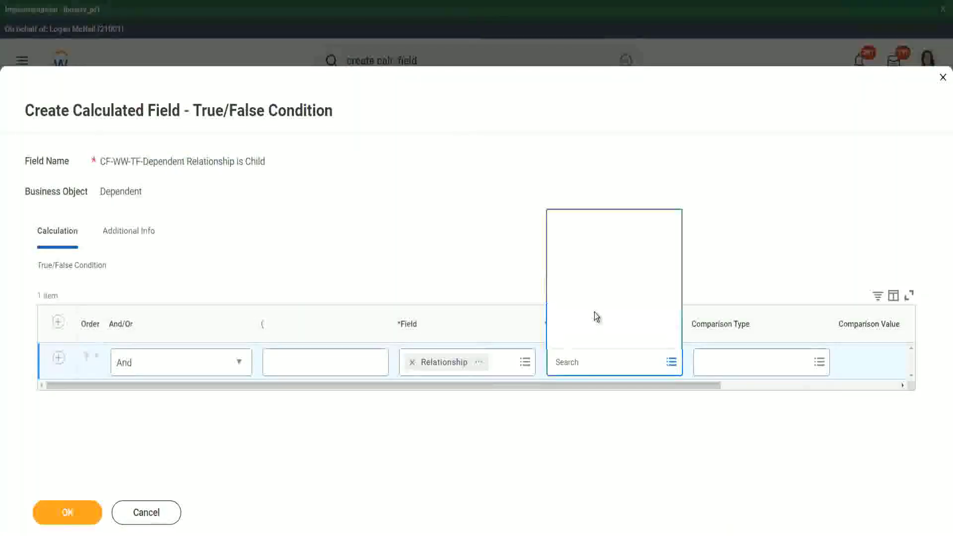
pyautogui.click(608, 272)
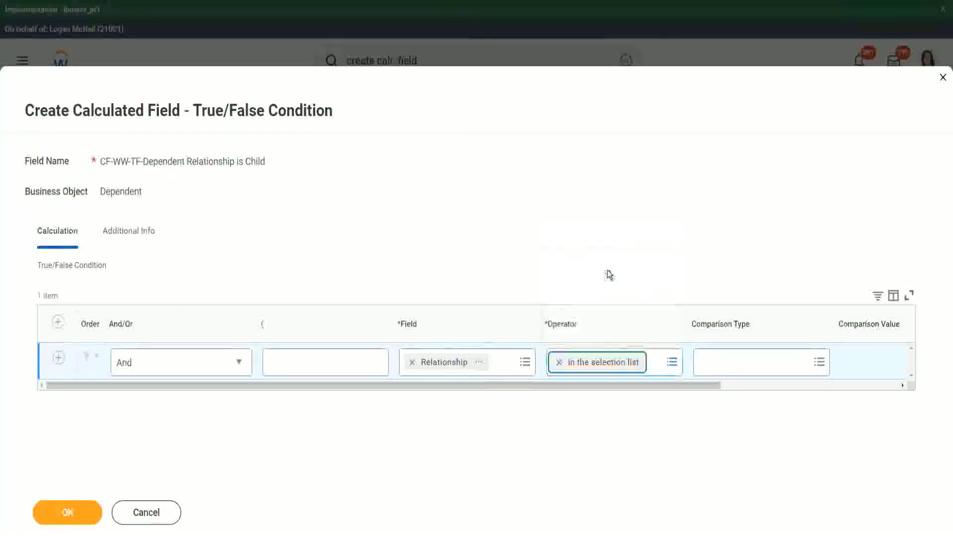
# Step: Set the condition's comparison value to Child and save the true/false calculated field
pyautogui.moveTo(612, 394); pyautogui.dragTo(803, 383)
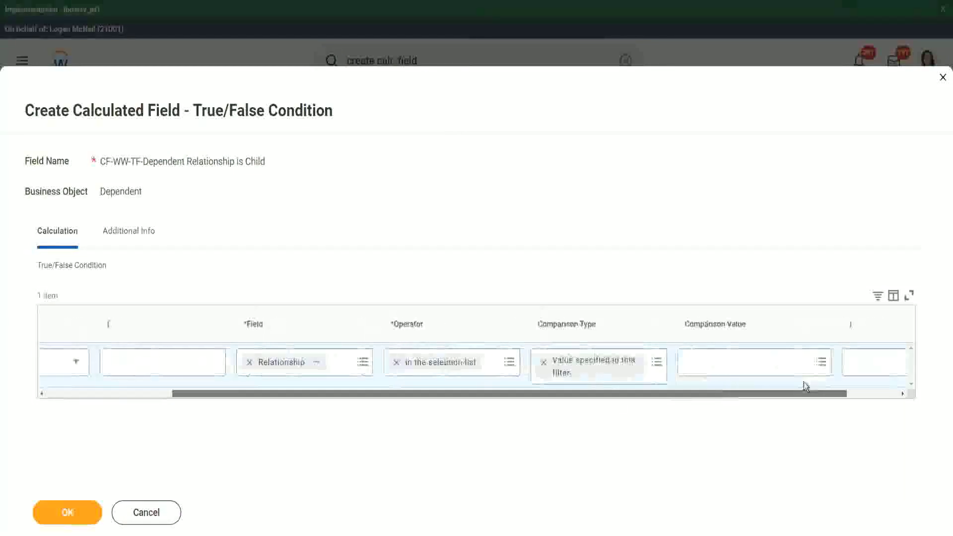
pyautogui.click(649, 365)
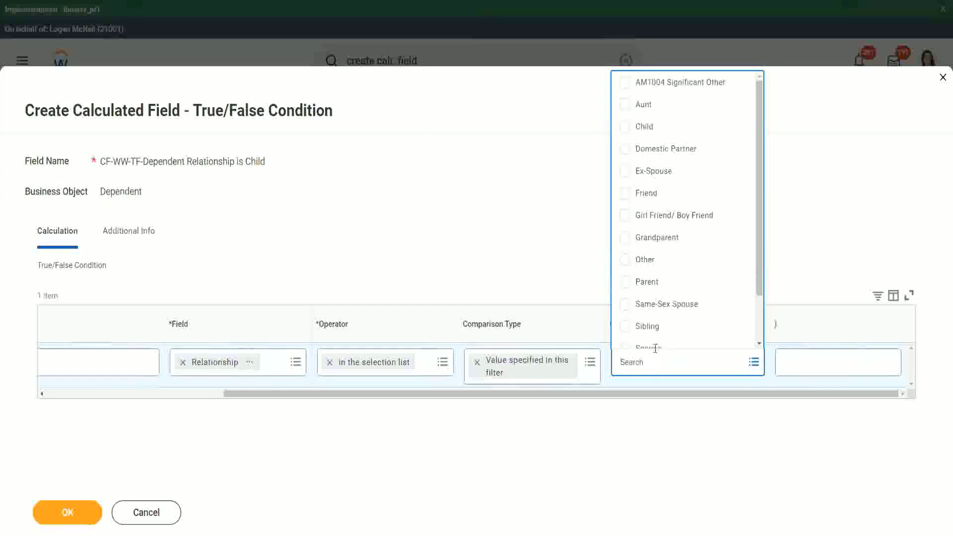
pyautogui.click(627, 130)
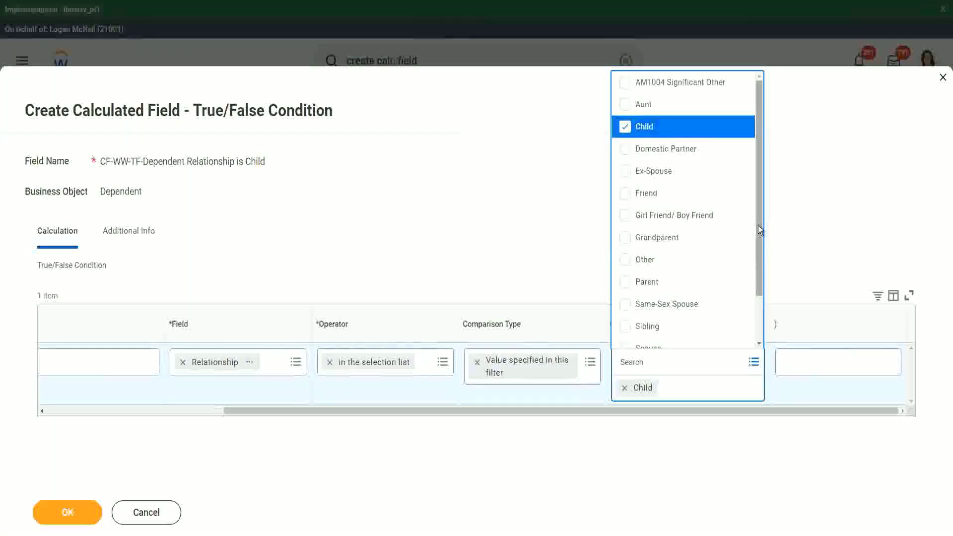
pyautogui.scroll(-3, 758, 225)
pyautogui.moveTo(768, 240)
pyautogui.mouseDown()
pyautogui.moveTo(767, 181)
pyautogui.moveTo(780, 174)
pyautogui.moveTo(758, 214)
pyautogui.moveTo(758, 252)
pyautogui.moveTo(769, 236)
pyautogui.mouseUp()
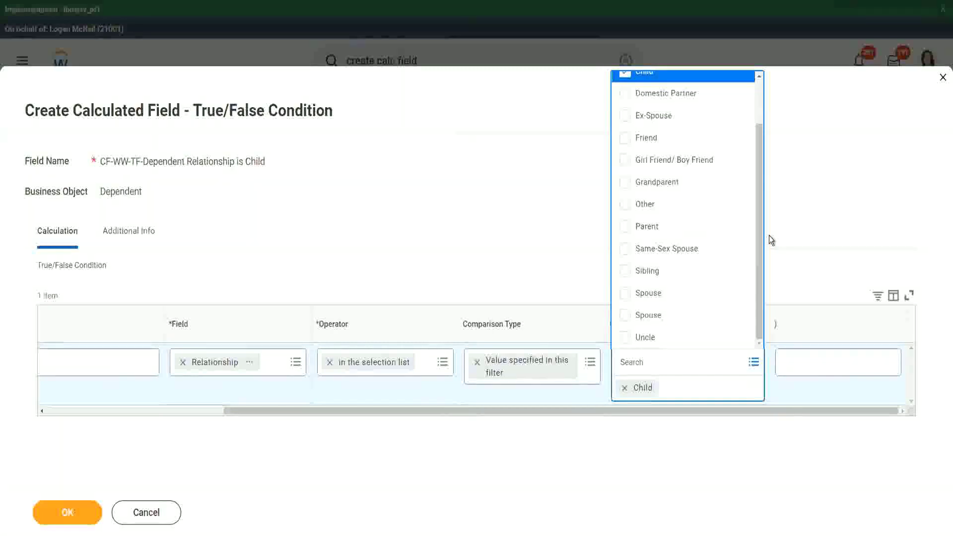
pyautogui.click(513, 222)
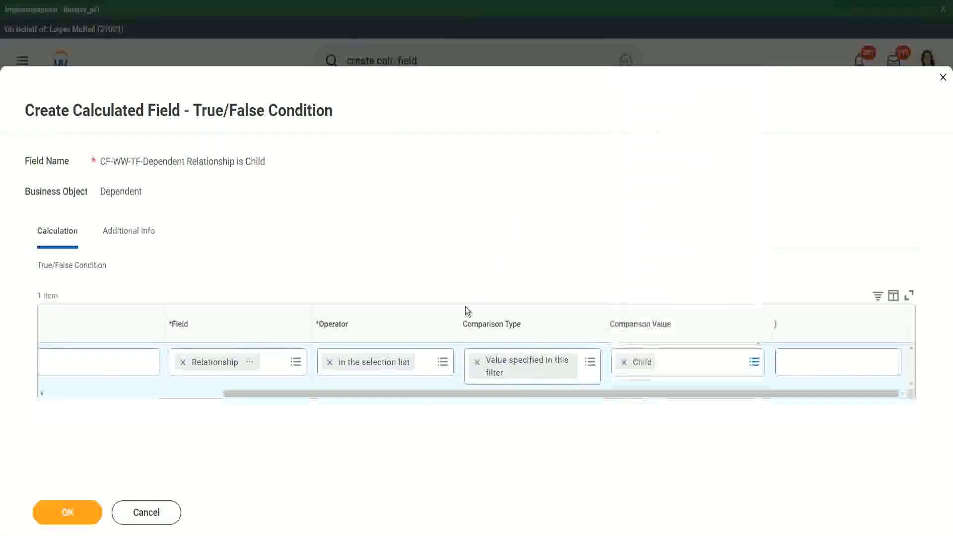
pyautogui.moveTo(269, 397); pyautogui.dragTo(54, 419)
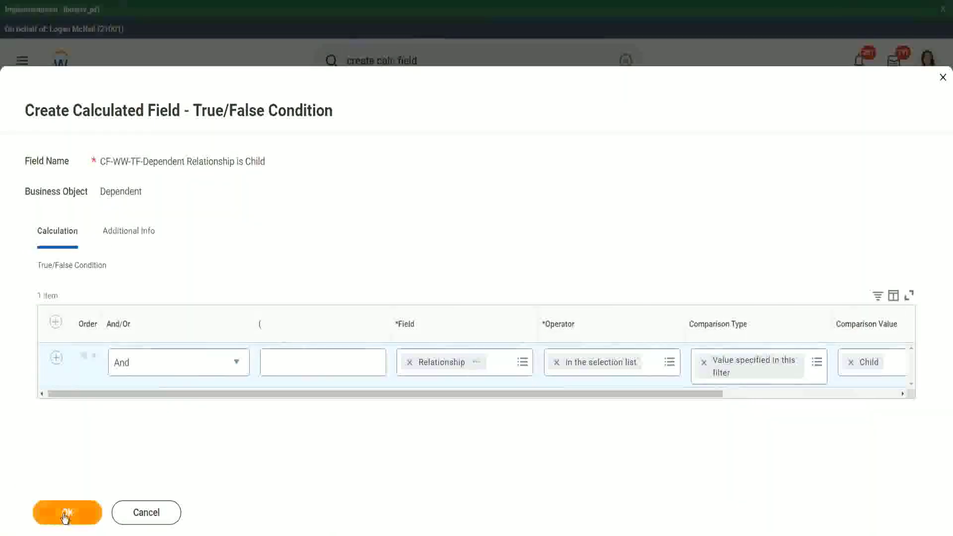
pyautogui.click(67, 513)
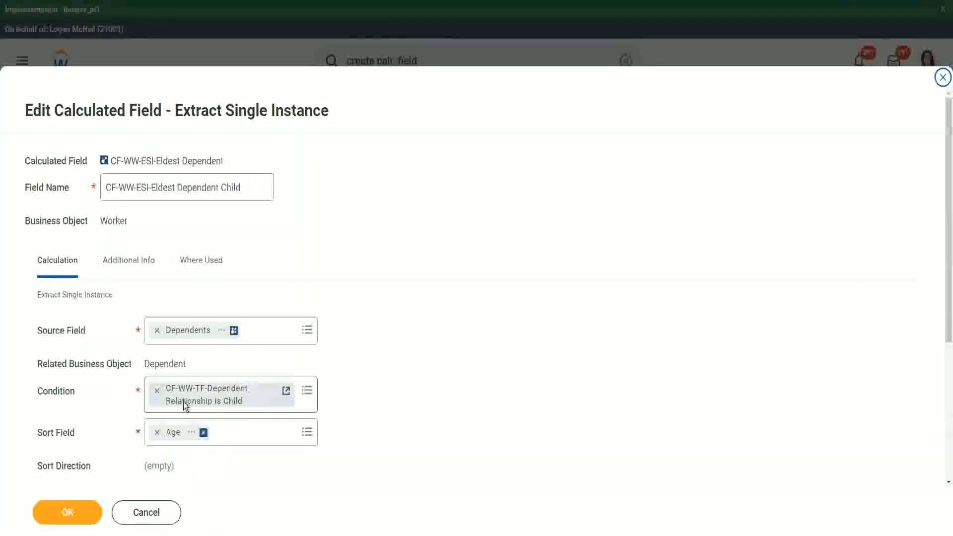
# Step: Save the Extract Single Instance field CF-WW-ESI-Eldest Dependent Child and copy its name
pyautogui.scroll(-3, 185, 404)
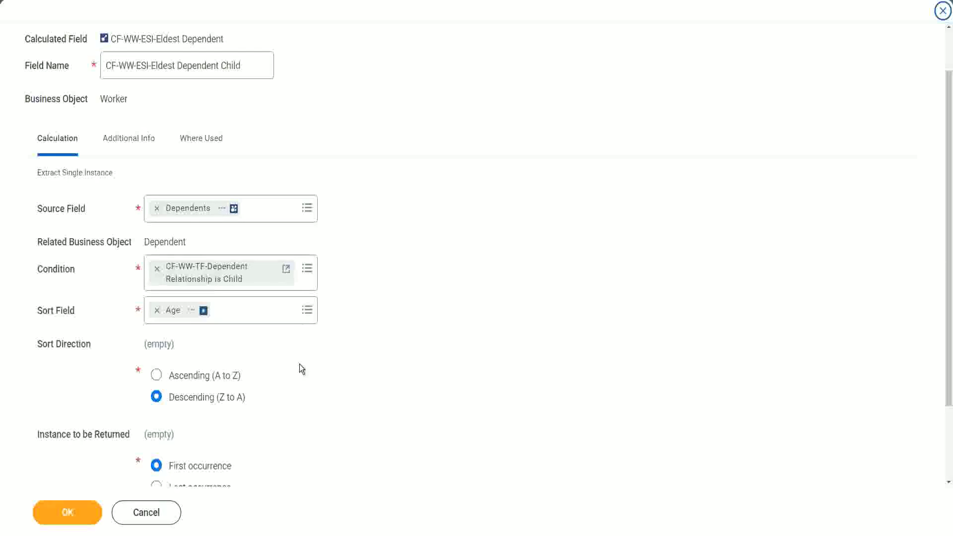
pyautogui.click(60, 516)
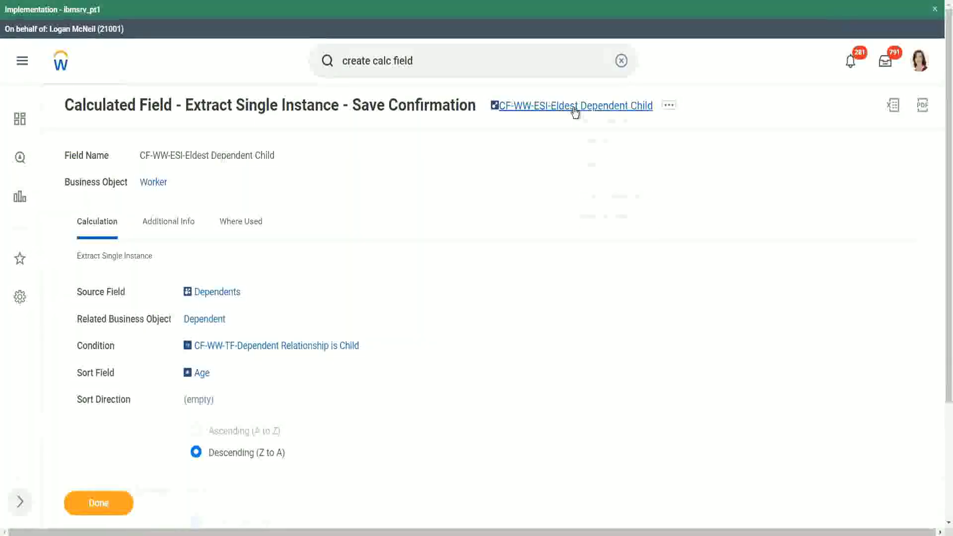
pyautogui.rightClick(576, 109)
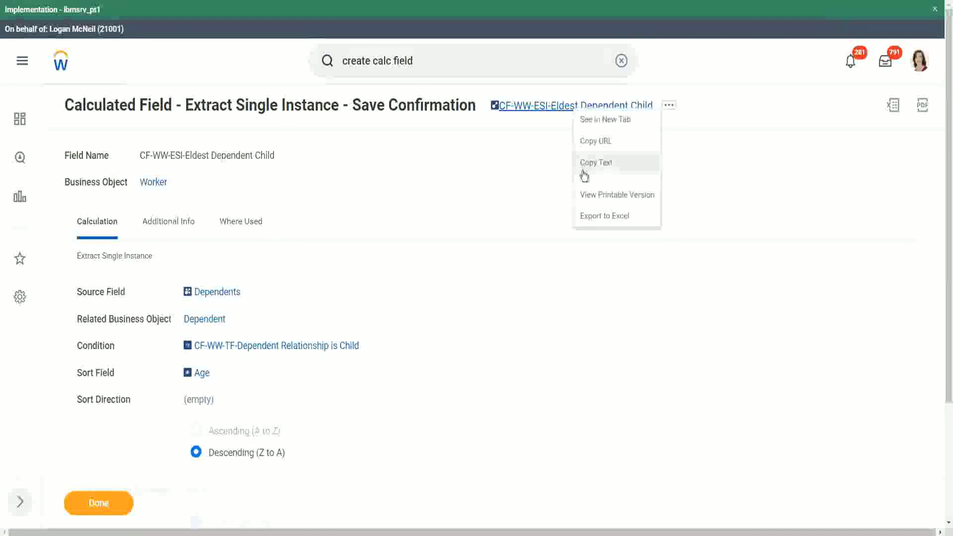
pyautogui.click(590, 168)
# Step: Switch to the WW Base Pay Details report and open its custom report definition for editing
pyautogui.click(426, 61)
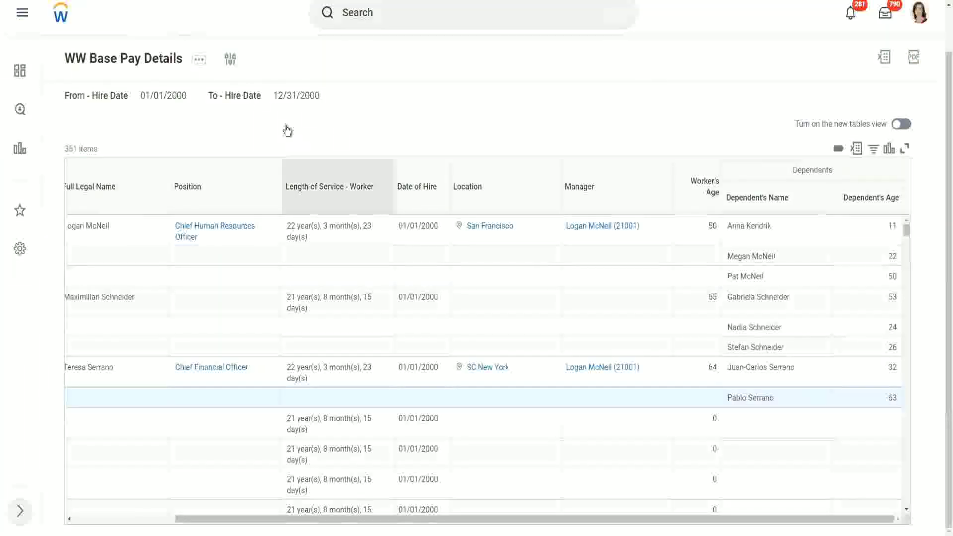
pyautogui.click(200, 60)
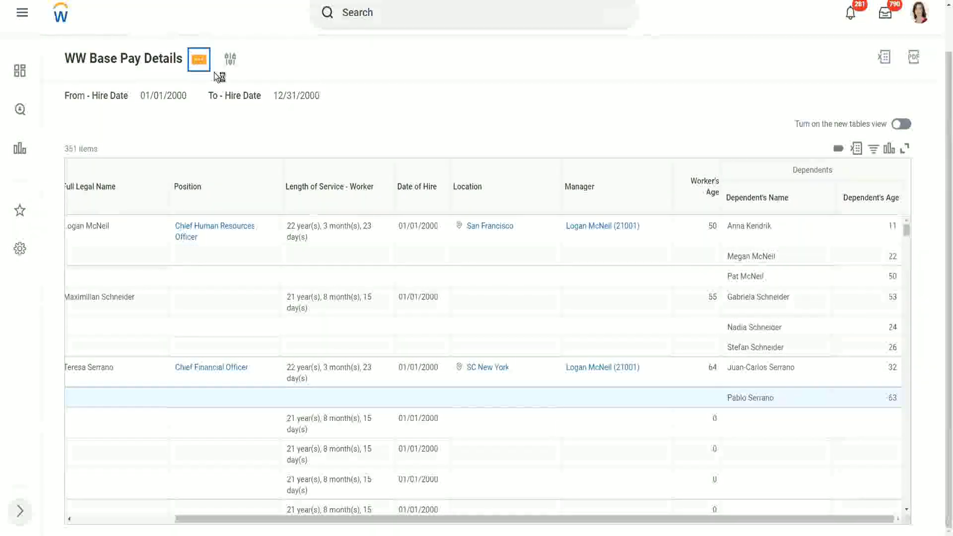
pyautogui.click(201, 64)
pyautogui.moveTo(261, 112)
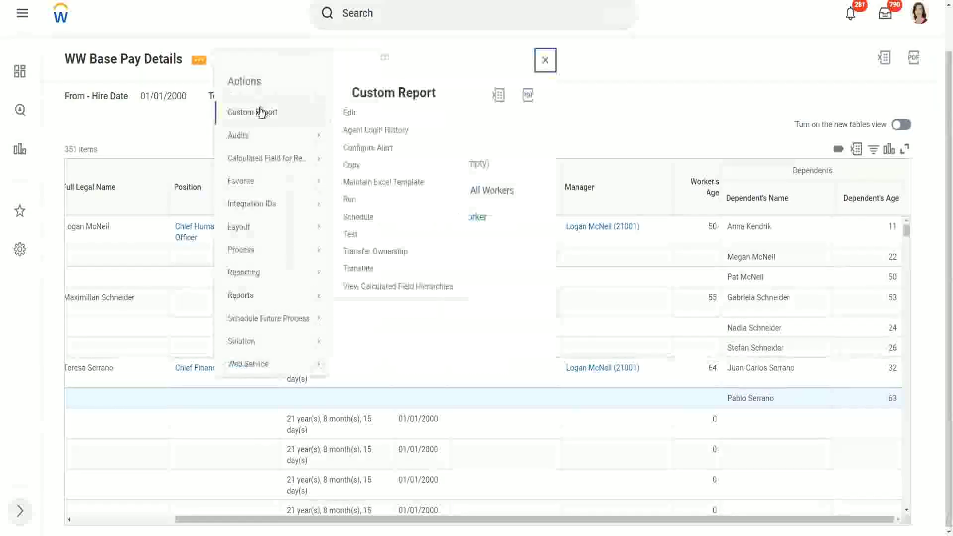
pyautogui.click(355, 116)
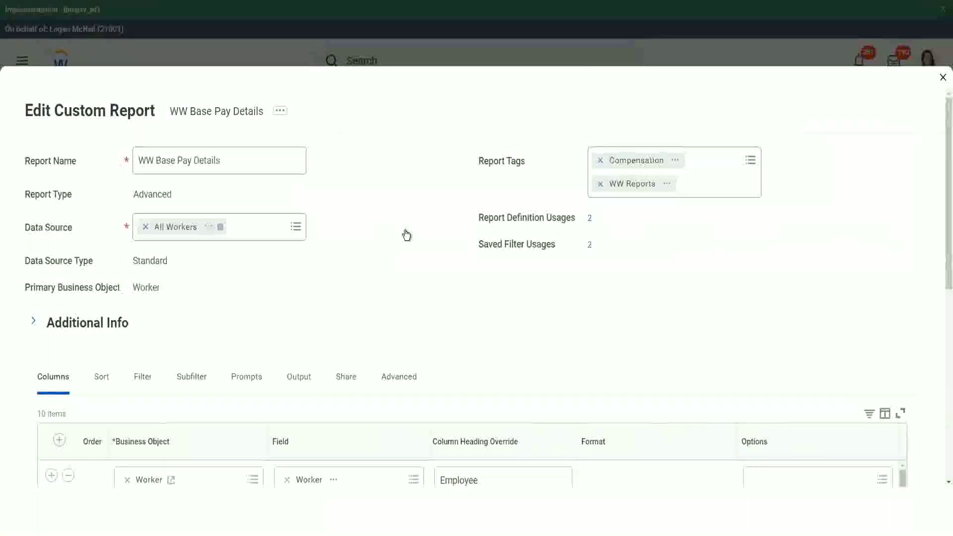
# Step: Insert a new column row directly below the Worker's Age column in the report definition
pyautogui.scroll(-5, 406, 235)
pyautogui.scroll(-3, 266, 362)
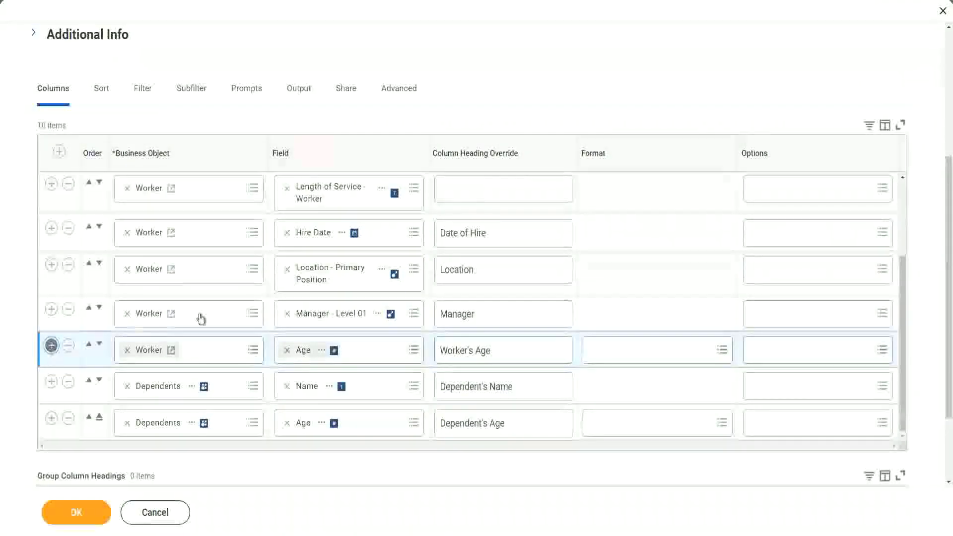
pyautogui.scroll(-1, 240, 268)
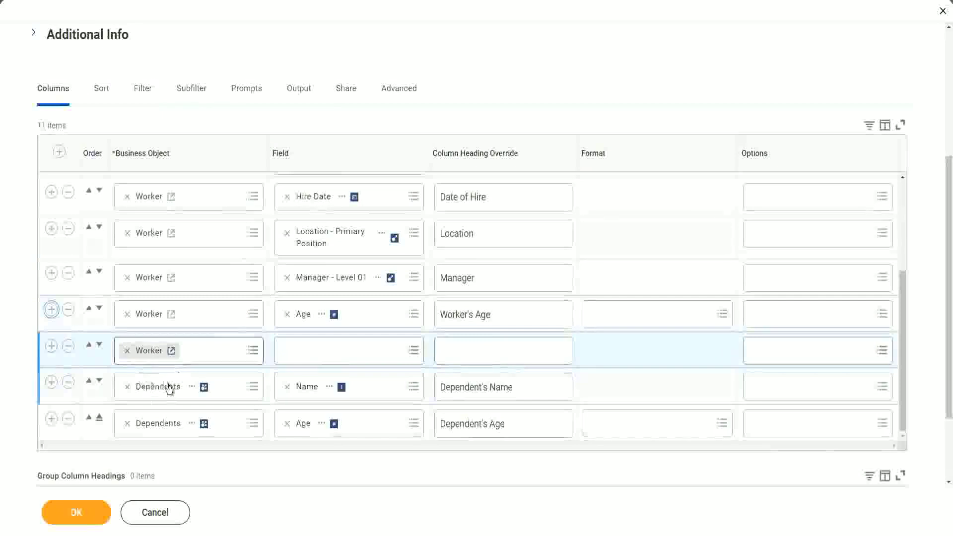
# Step: Assign the calculated field CF-WW-ESI-Eldest Dependent Child to the new Worker column row
pyautogui.click(315, 346)
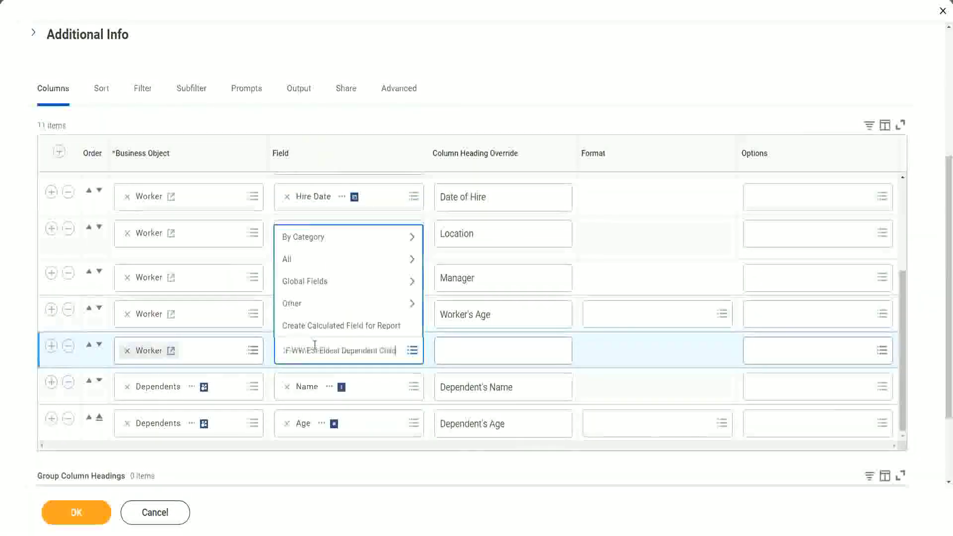
pyautogui.hotkey('ctrl', 'v')
pyautogui.press('Return')
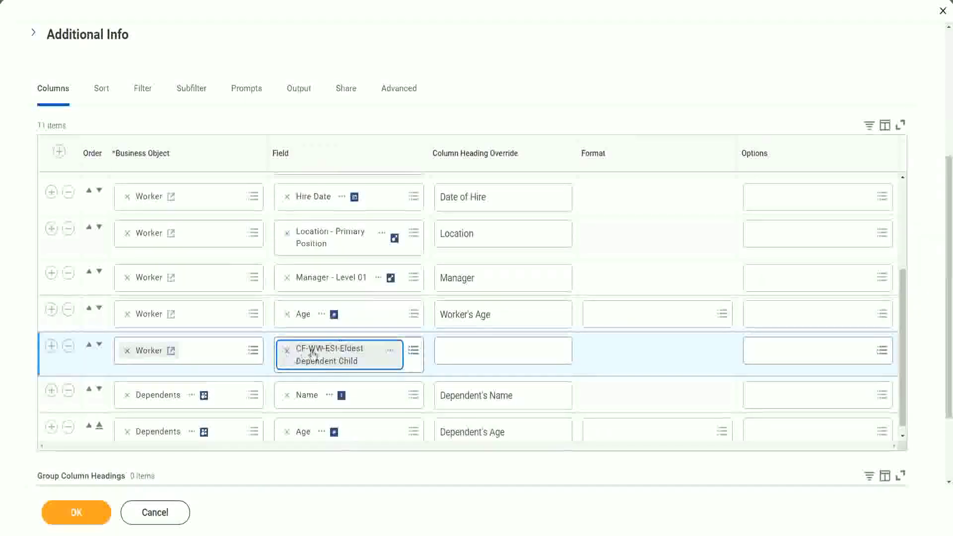
# Step: Override the new column's heading with Eldest Dependent Child and save the report definition
pyautogui.click(458, 351)
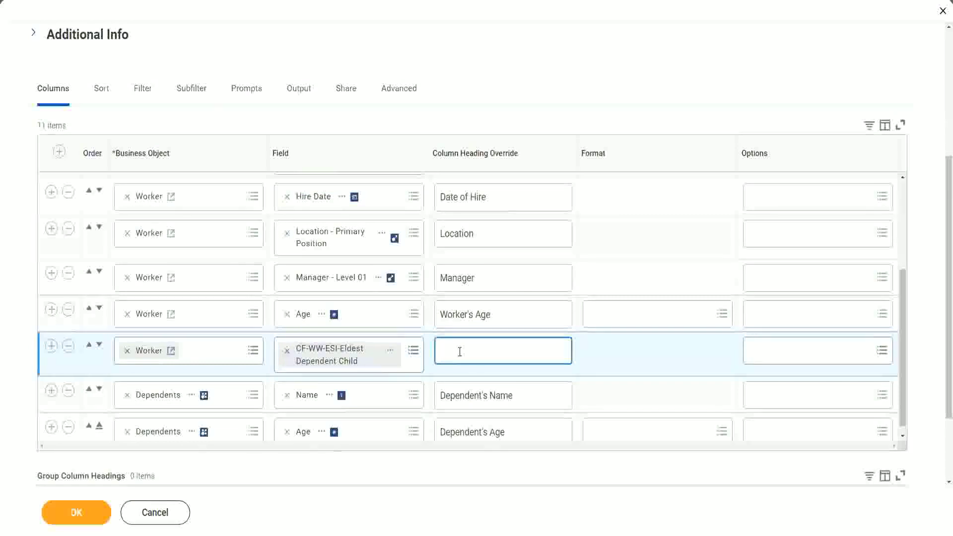
pyautogui.write('Eld')
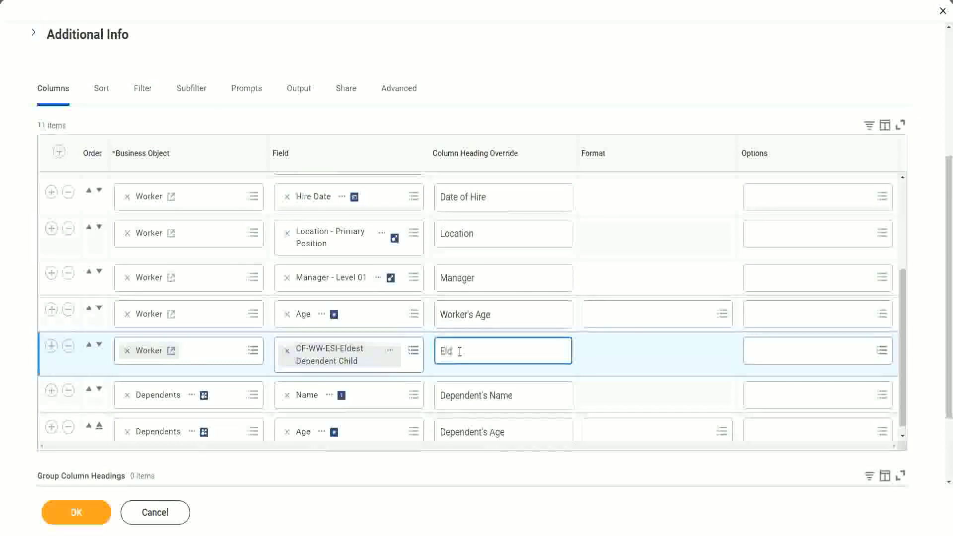
pyautogui.write('est De')
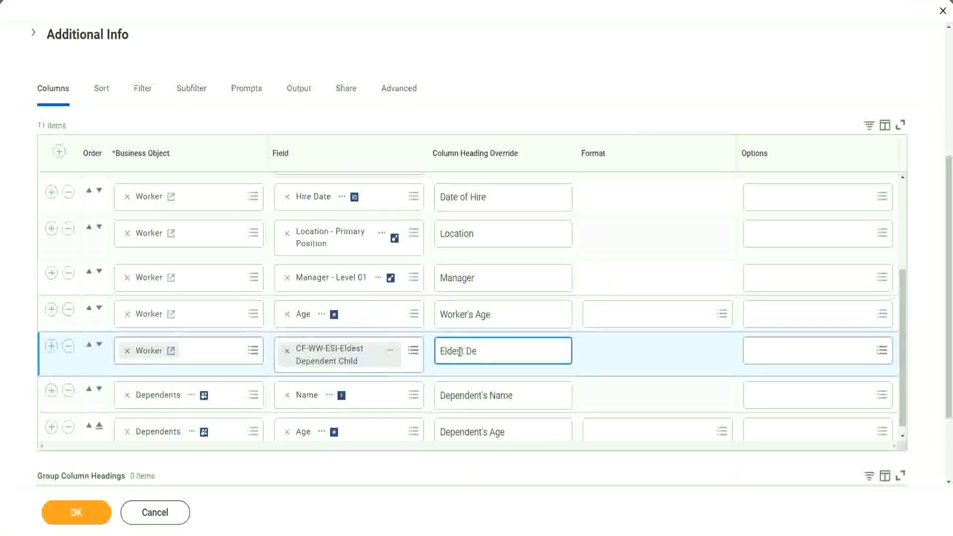
pyautogui.write('penden')
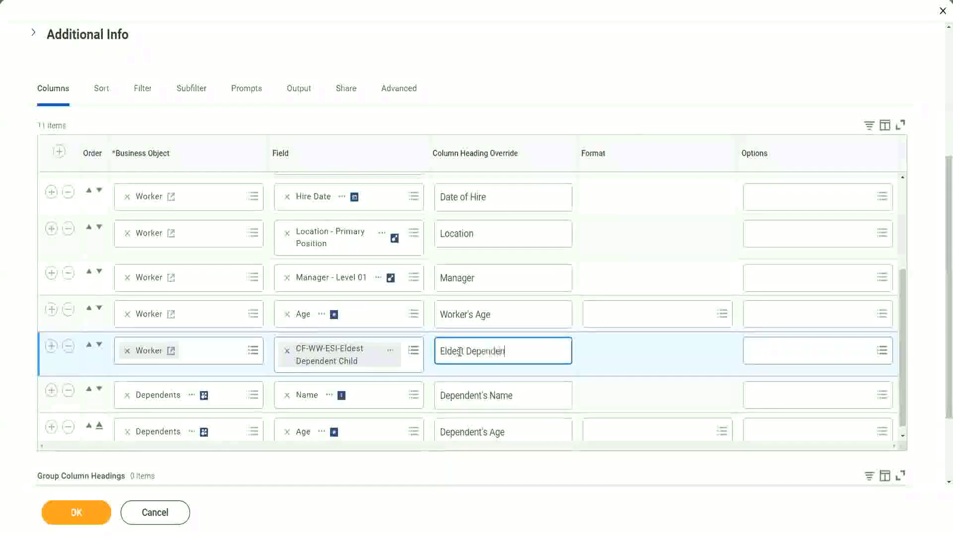
pyautogui.write('t Child')
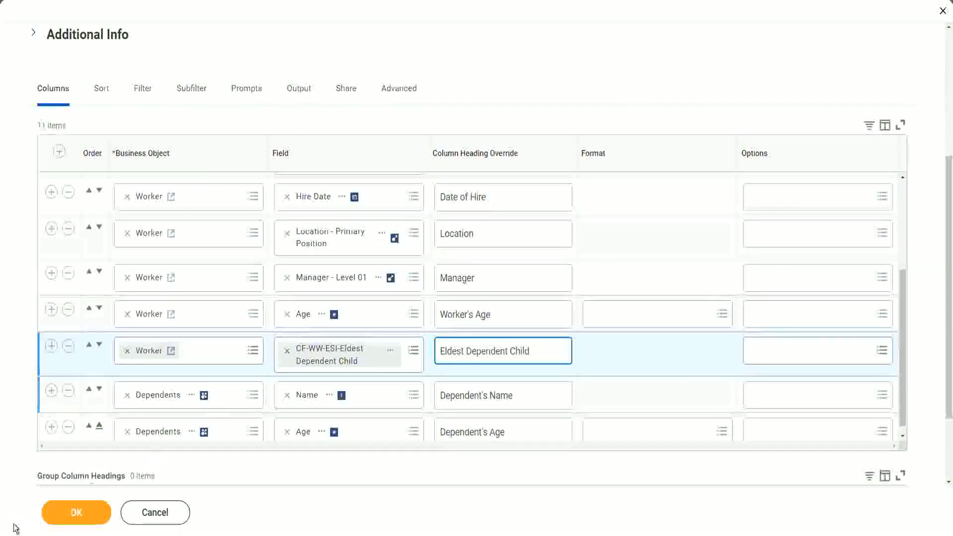
pyautogui.click(117, 449)
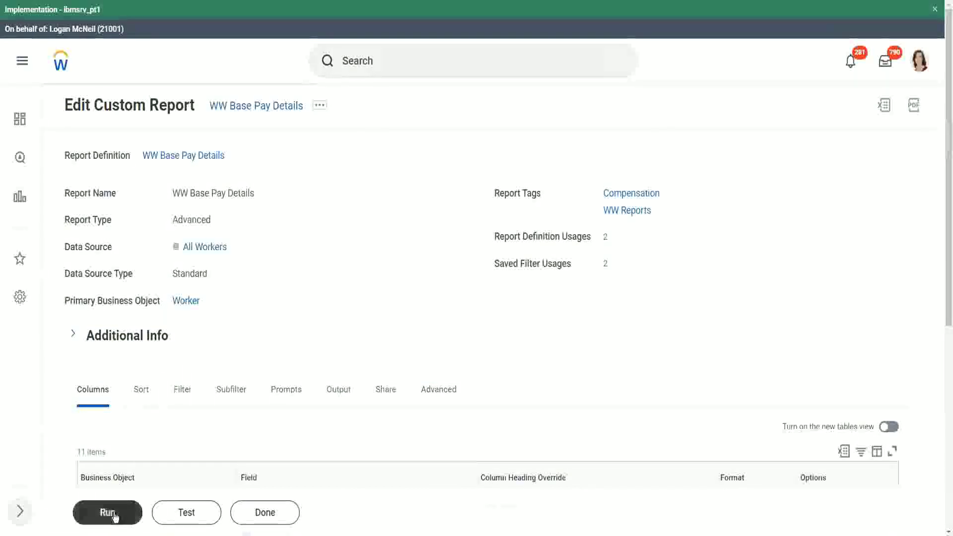
# Step: Run the report for hire dates from 01/01/2000 to 12/31/2000
pyautogui.click(113, 516)
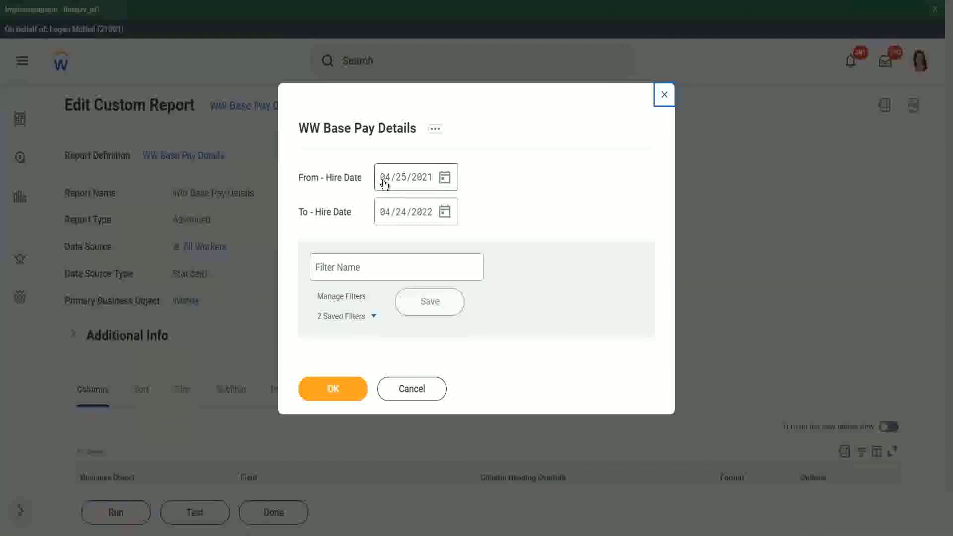
pyautogui.click(385, 183)
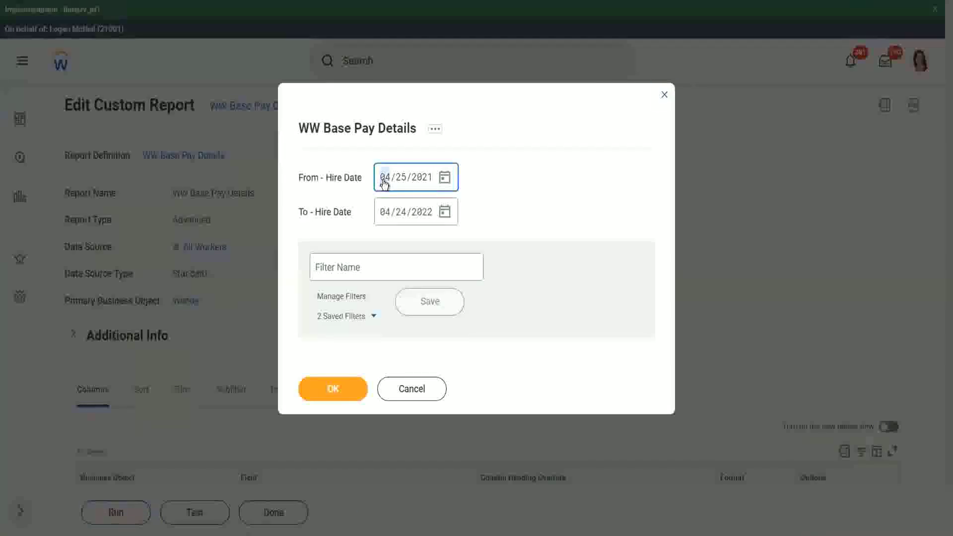
pyautogui.write('0101')
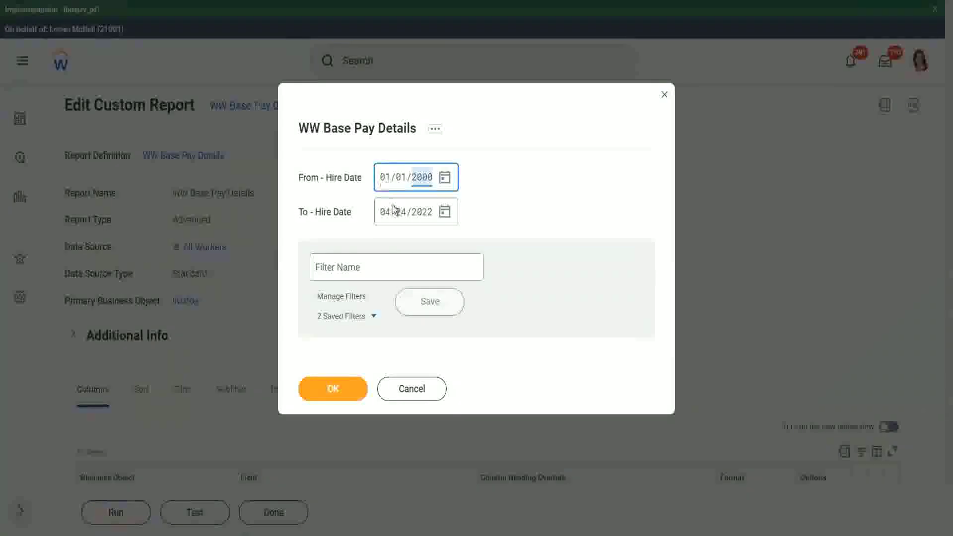
pyautogui.click(385, 219)
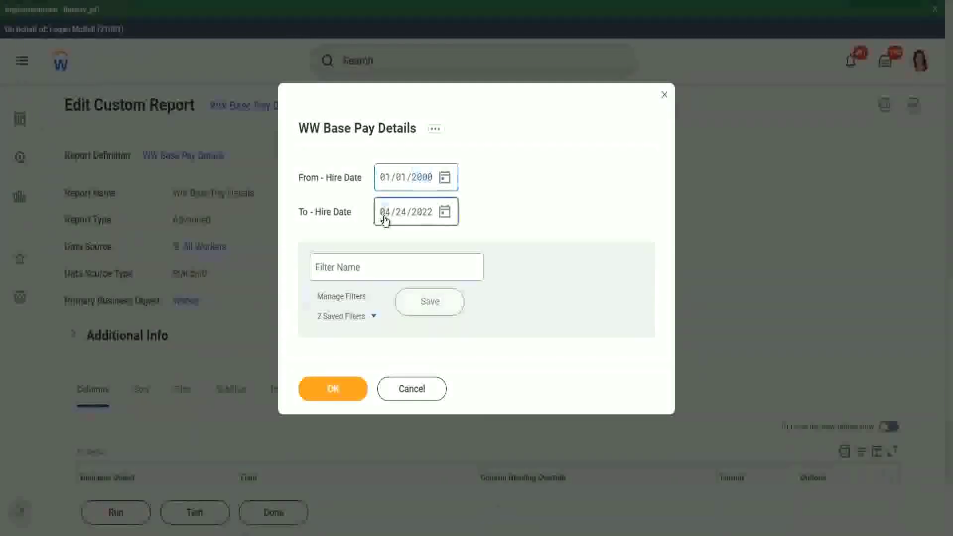
pyautogui.write('1231')
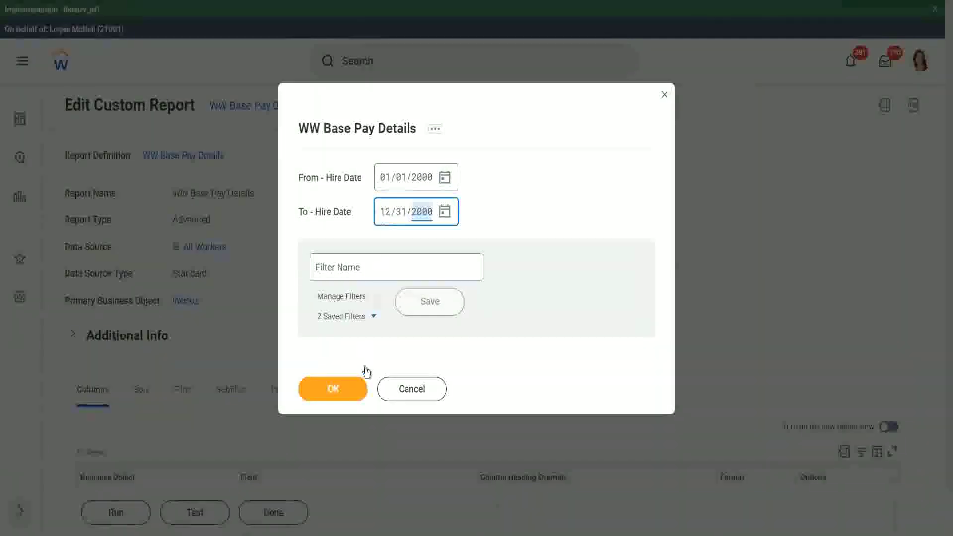
pyautogui.click(341, 387)
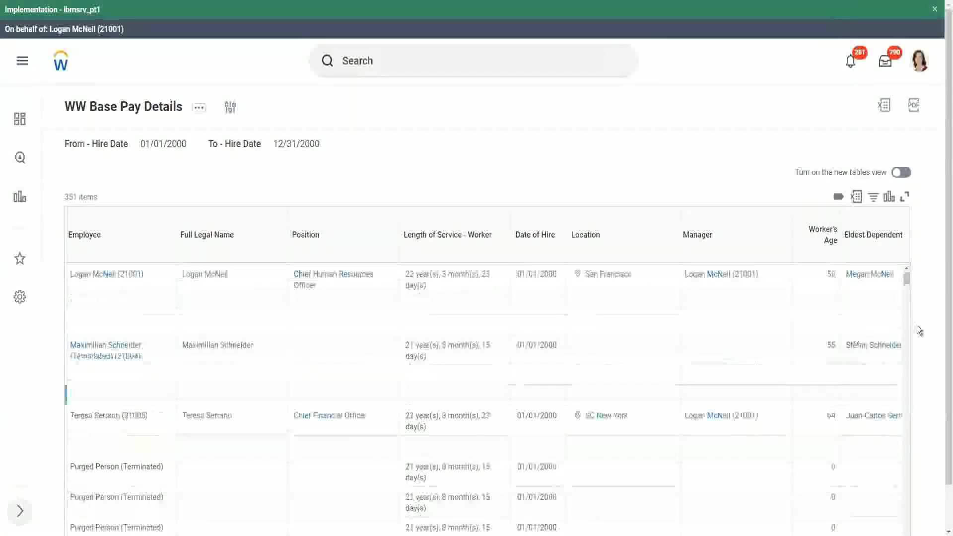
# Step: Compare the first worker's Eldest Dependent Child value with the listed dependents' names and ages
pyautogui.scroll(-1, 940, 373)
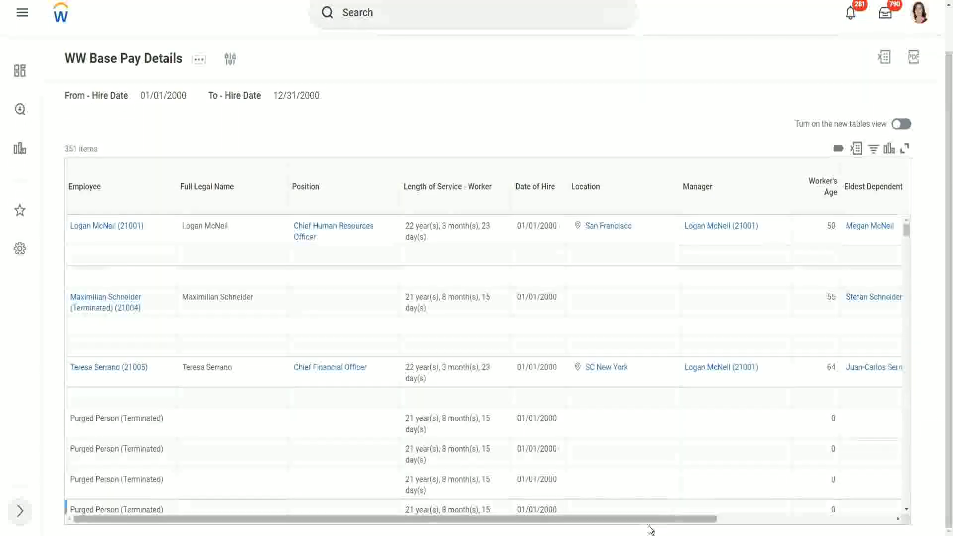
pyautogui.moveTo(664, 520); pyautogui.dragTo(875, 530)
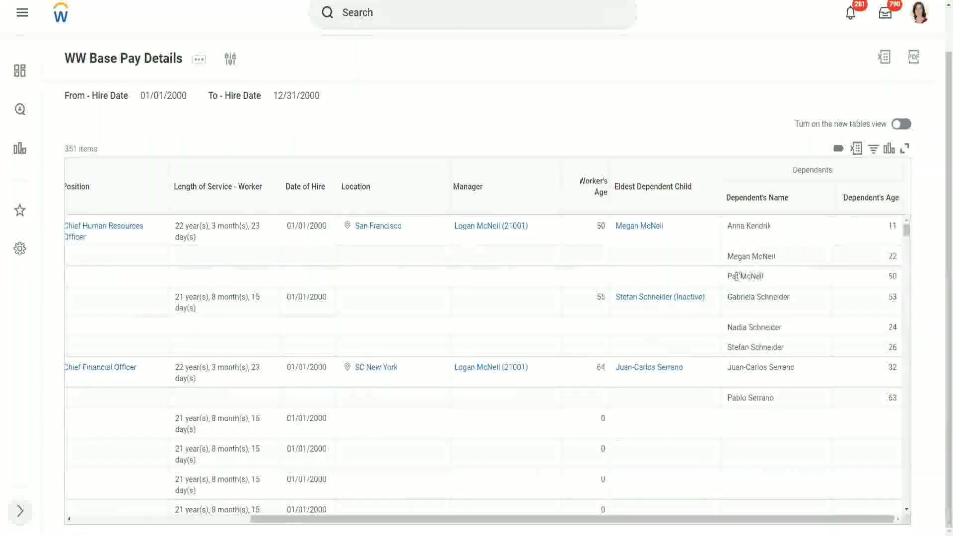
pyautogui.moveTo(729, 278); pyautogui.dragTo(772, 232)
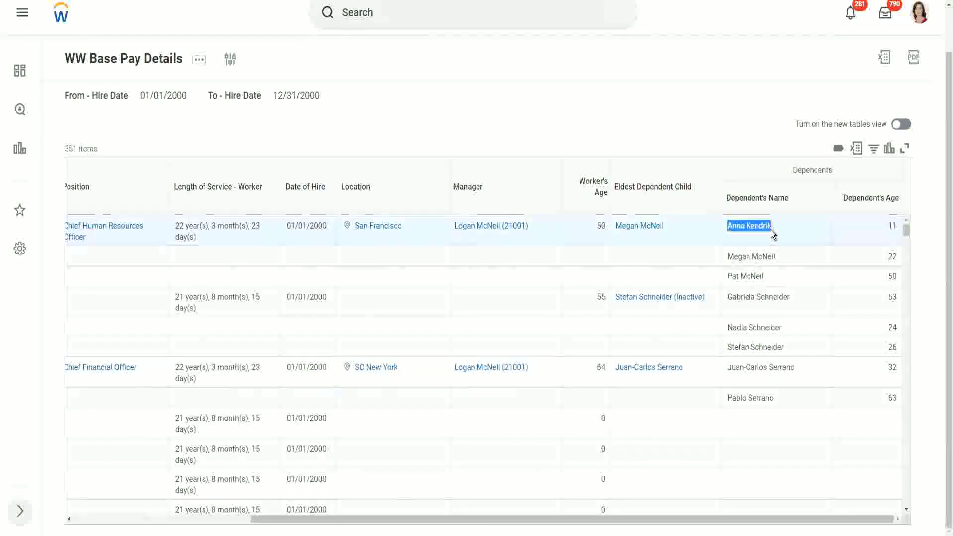
pyautogui.click(757, 222)
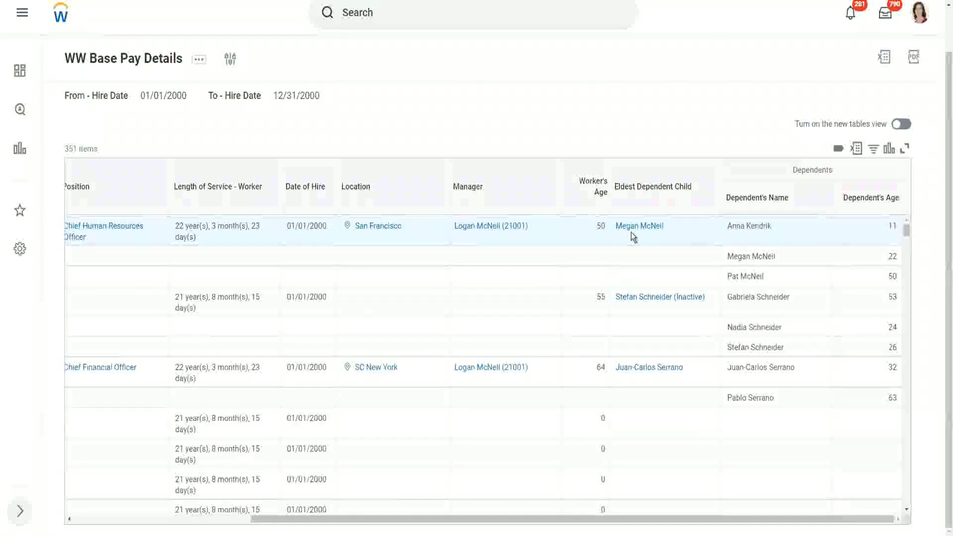
pyautogui.moveTo(633, 230)
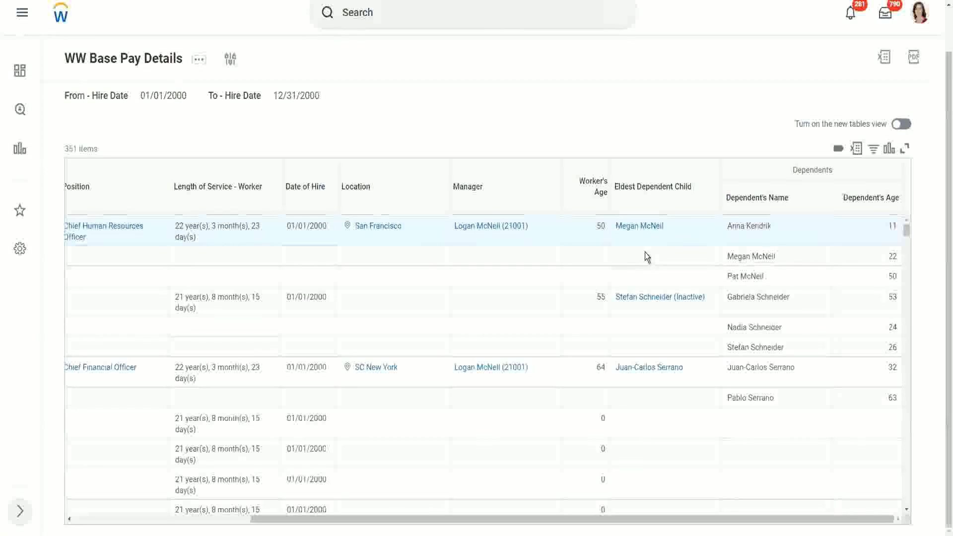
# Step: Open the first worker's eldest dependent child in a new tab and review the relationship and age details
pyautogui.rightClick(636, 225)
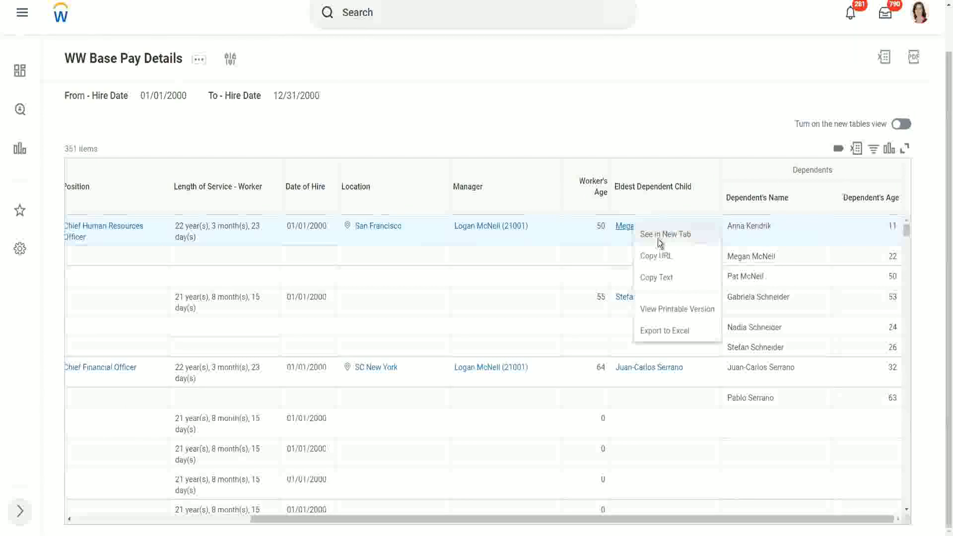
pyautogui.click(658, 239)
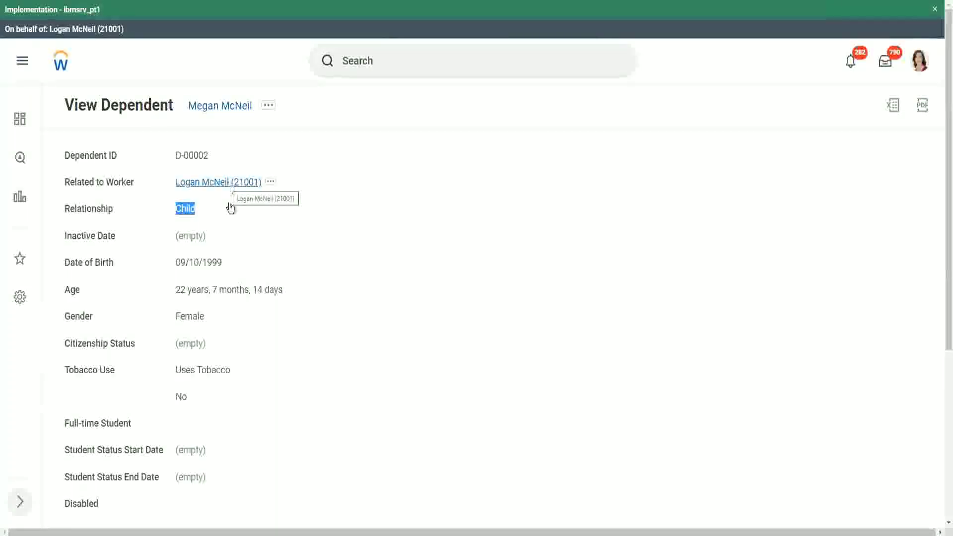
pyautogui.click(280, 288)
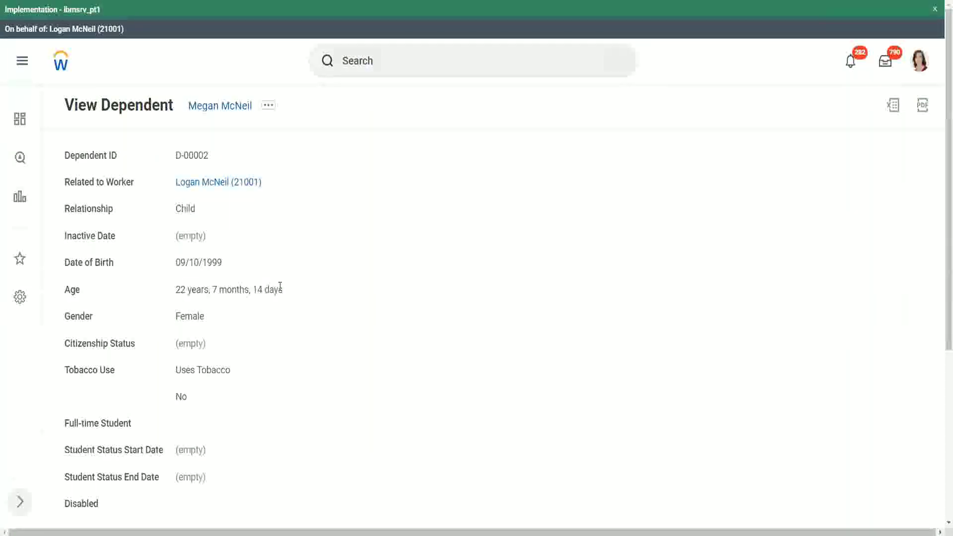
pyautogui.scroll(-3, 266, 324)
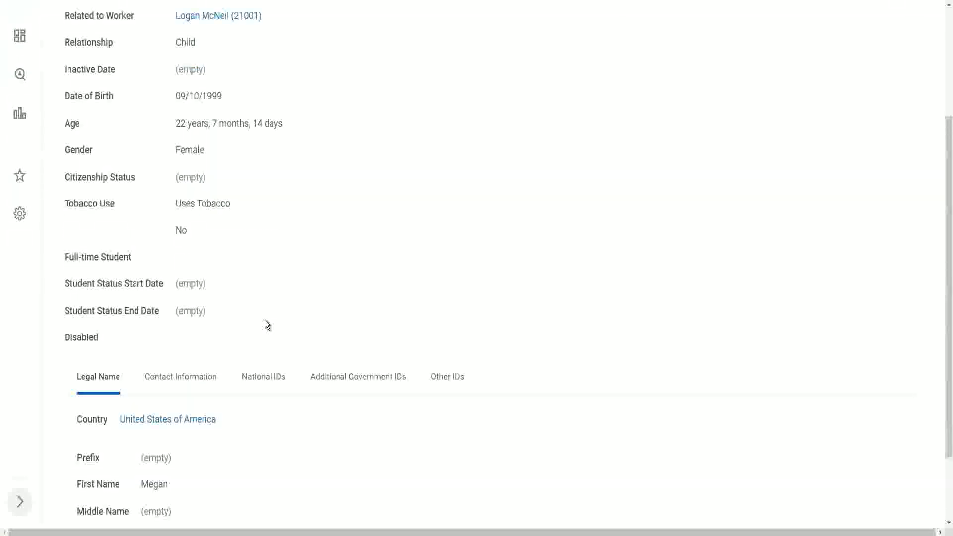
pyautogui.scroll(-2, 264, 320)
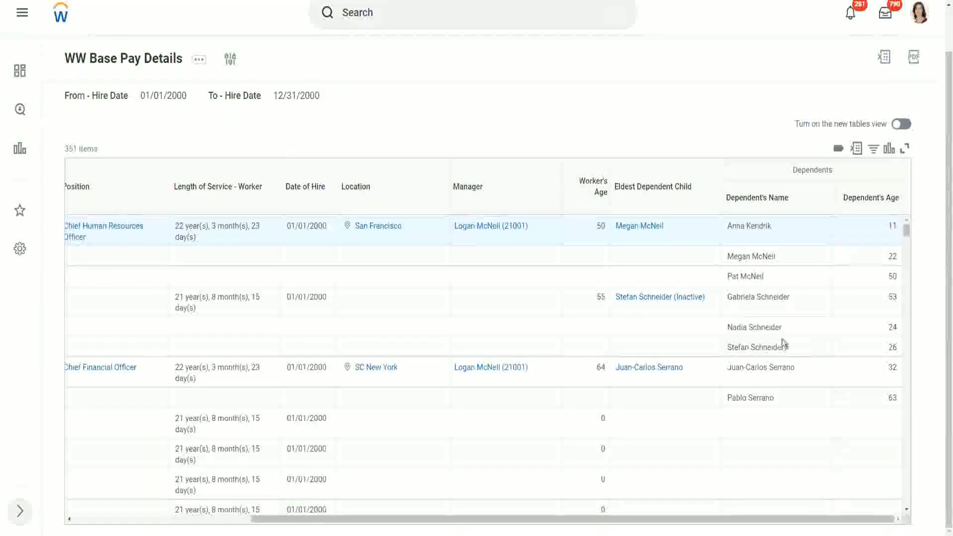
# Step: Return to the report results and check the second worker's dependents against the Eldest Dependent Child column
pyautogui.tripleClick(747, 298)
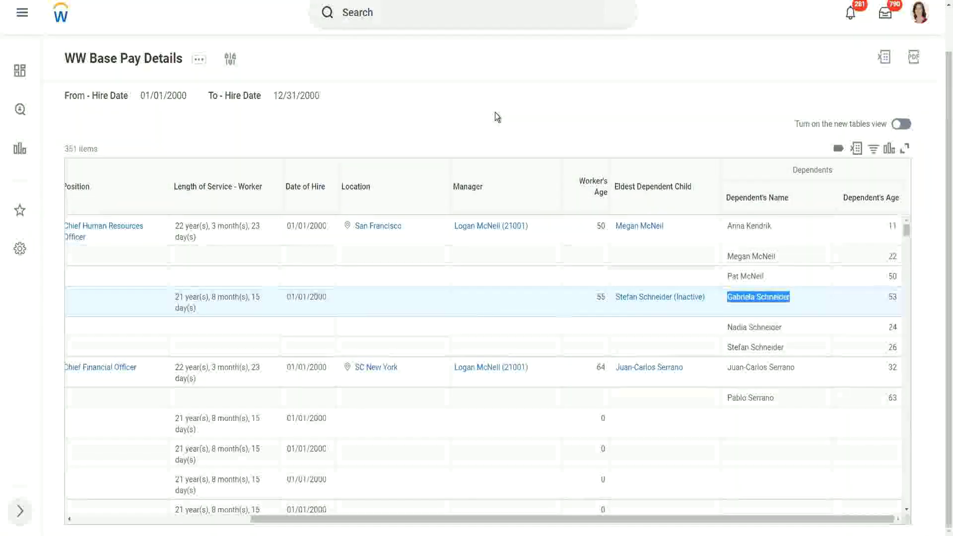
pyautogui.click(479, 120)
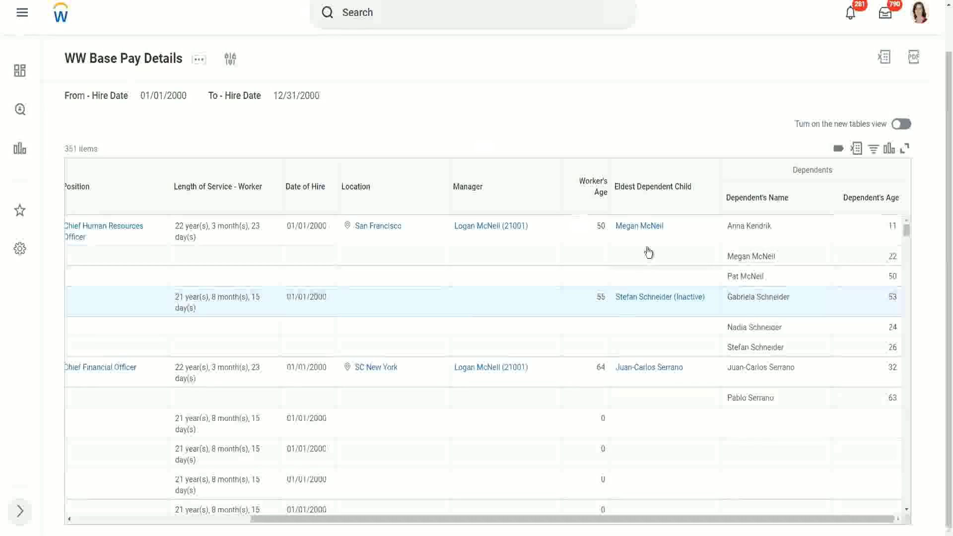
pyautogui.scroll(-2, 790, 358)
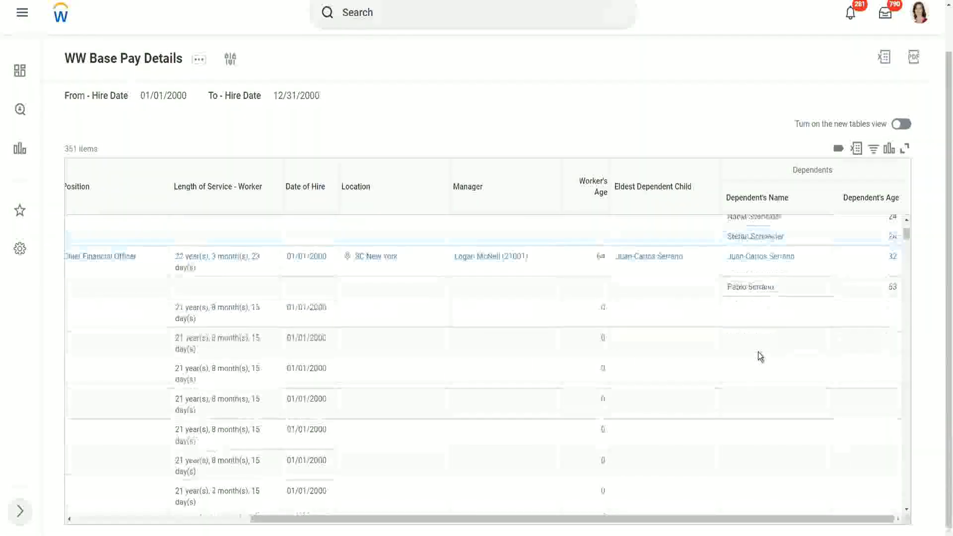
pyautogui.scroll(2, 758, 353)
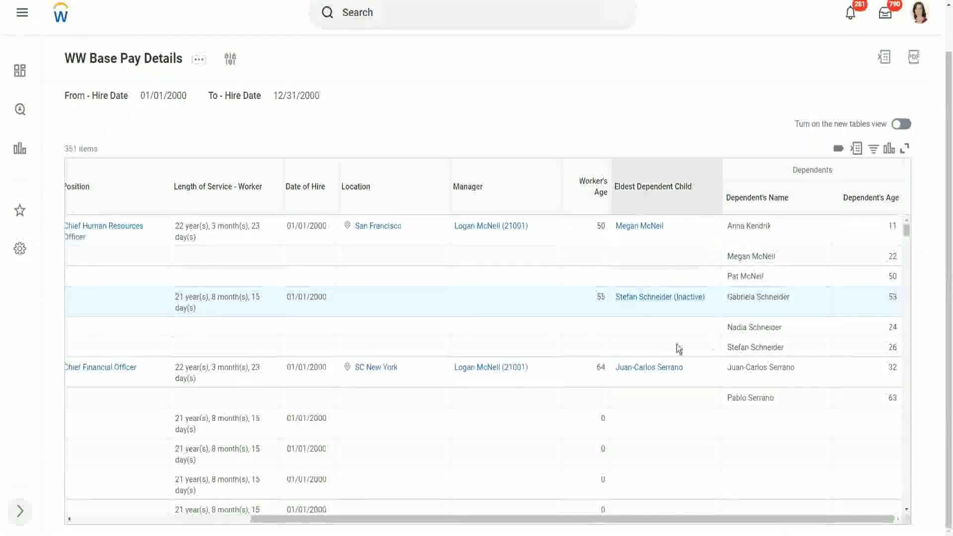
pyautogui.moveTo(636, 227)
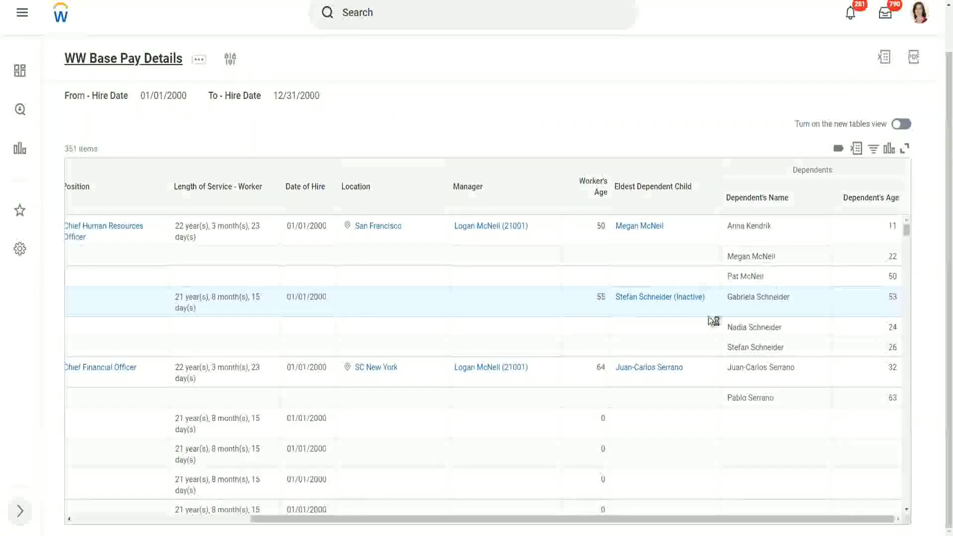
# Step: Open the WW Base Pay Details report definition for editing and locate the Eldest Dependent Child column row
pyautogui.scroll(-3, 715, 362)
pyautogui.scroll(-2, 660, 379)
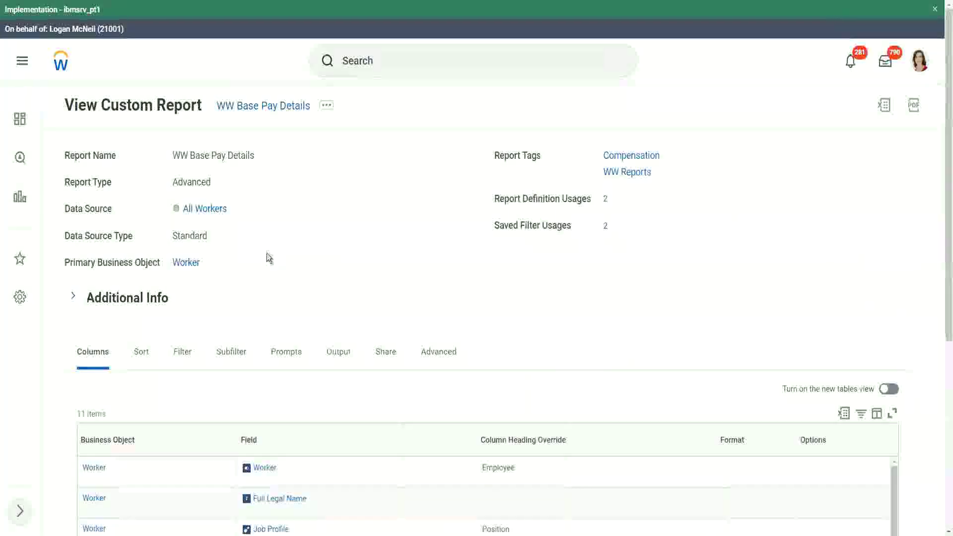
pyautogui.click(328, 108)
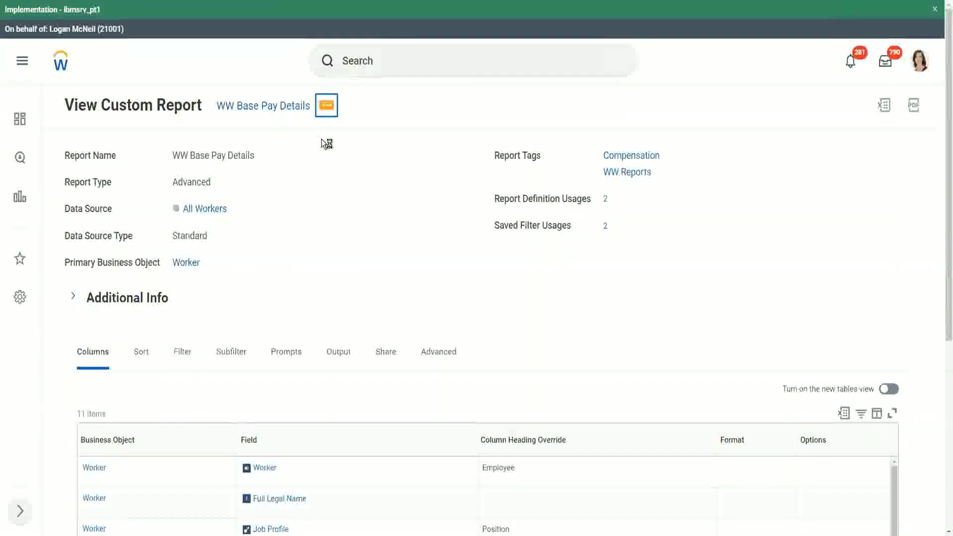
pyautogui.moveTo(380, 162)
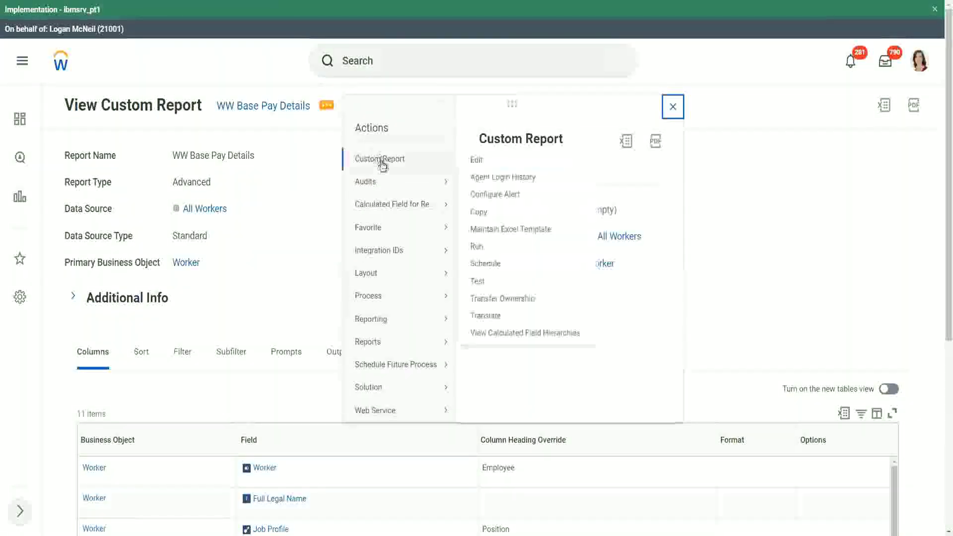
pyautogui.click(479, 160)
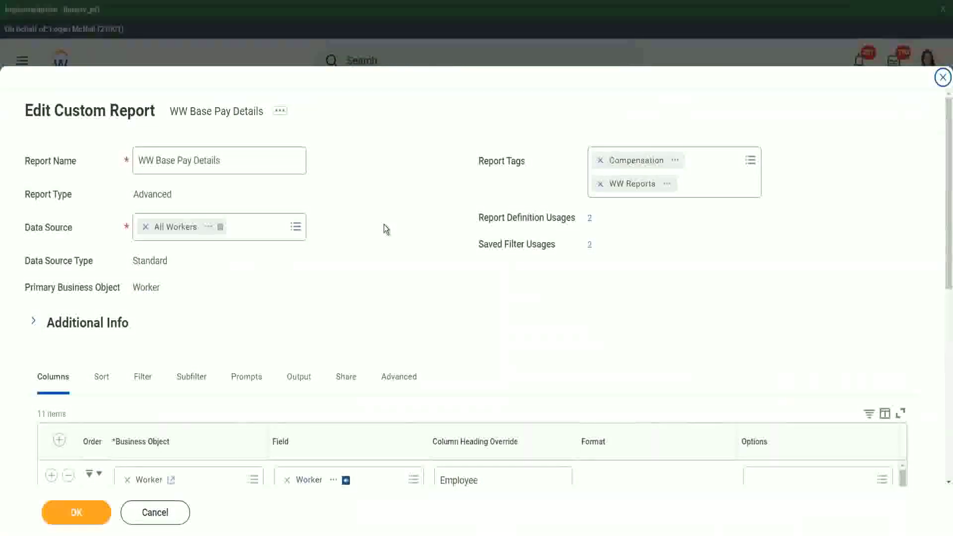
pyautogui.scroll(-3, 385, 228)
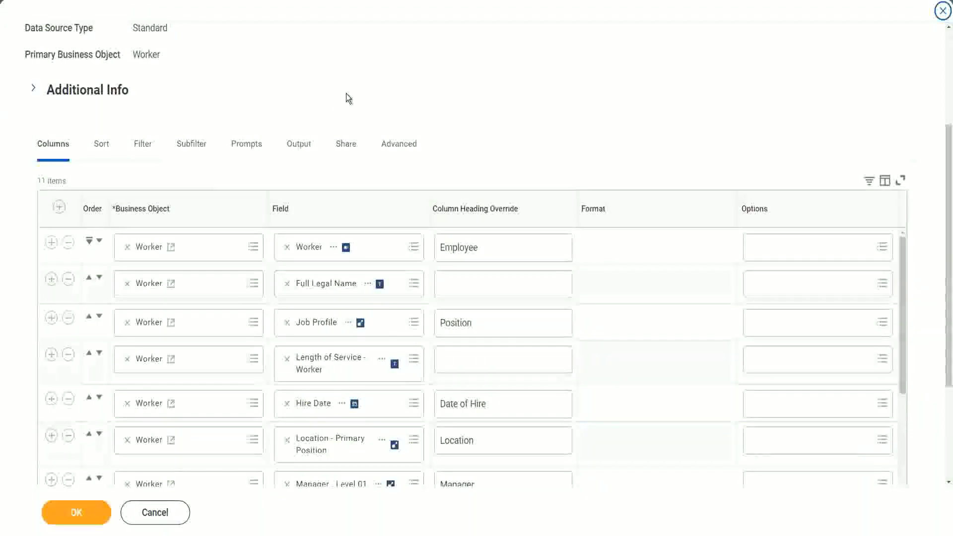
pyautogui.scroll(-3, 346, 93)
pyautogui.scroll(-3, 457, 223)
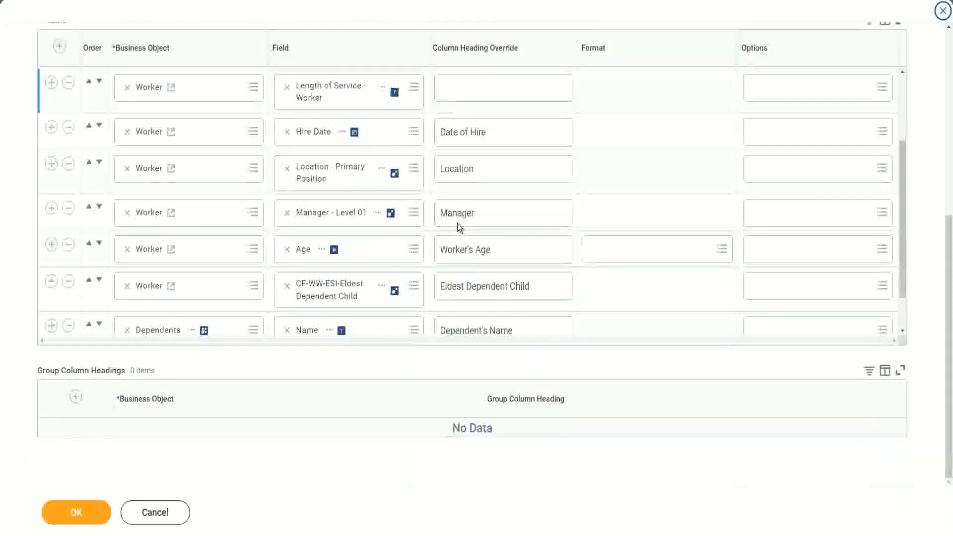
# Step: Add a filter condition after the Employee condition, using the report field CF-WW-ESI-Eldest Dependent Child
pyautogui.scroll(-1, 457, 223)
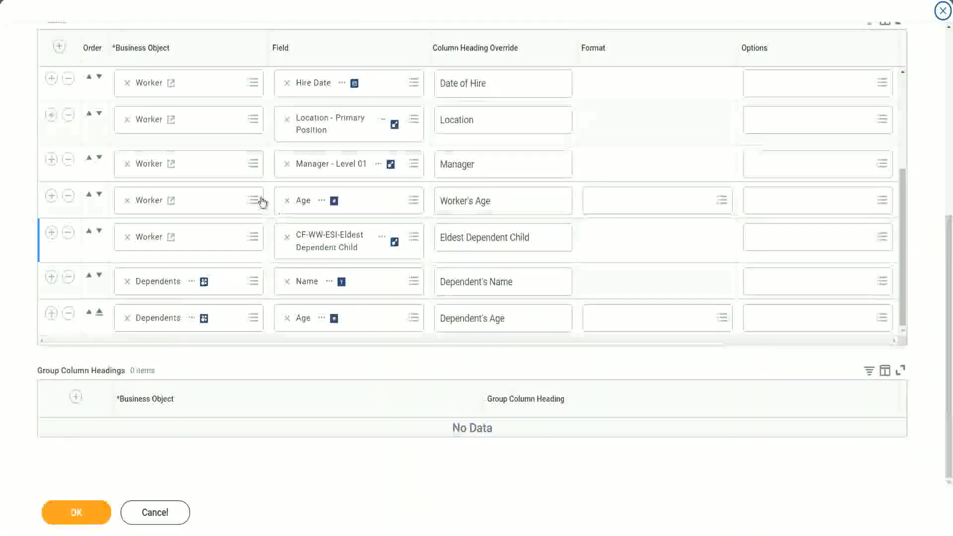
pyautogui.scroll(4, 253, 179)
pyautogui.scroll(3, 234, 119)
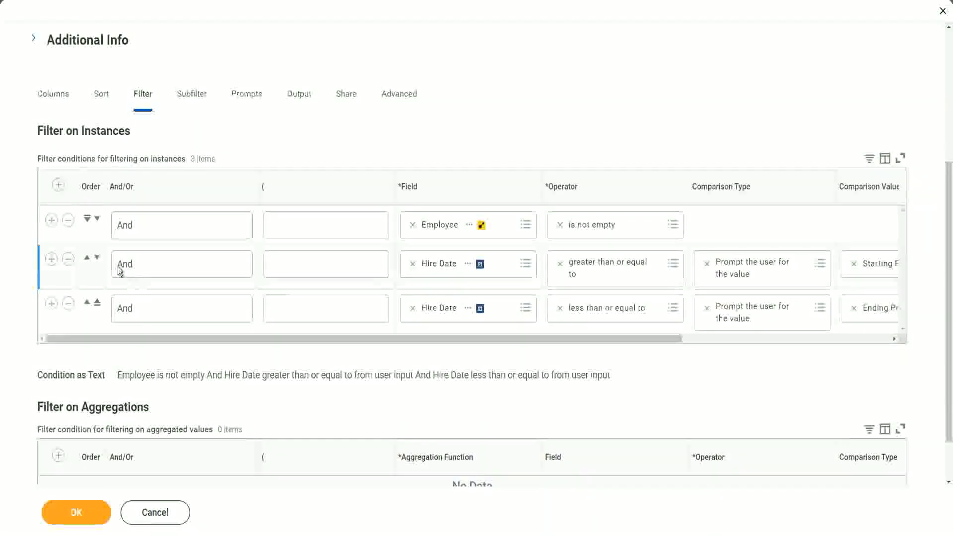
pyautogui.click(52, 220)
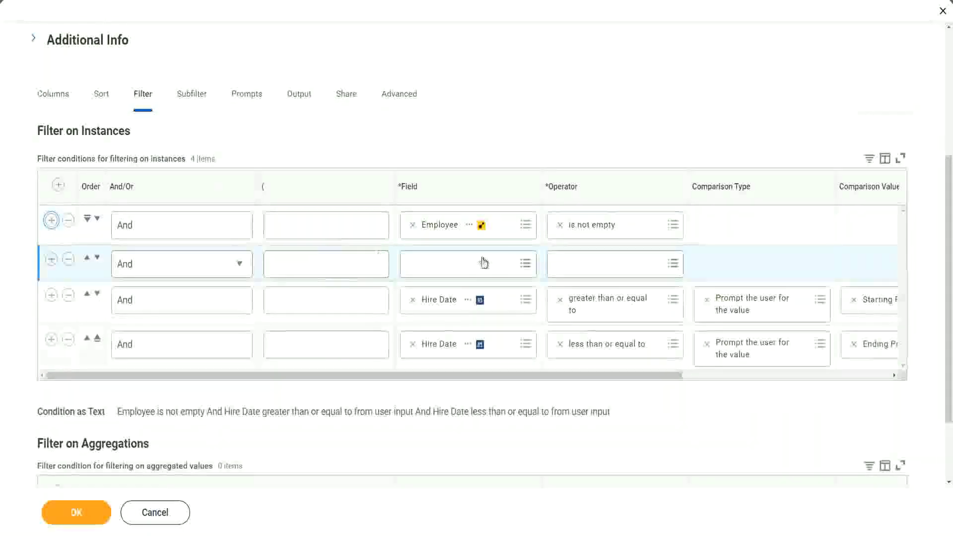
pyautogui.click(483, 259)
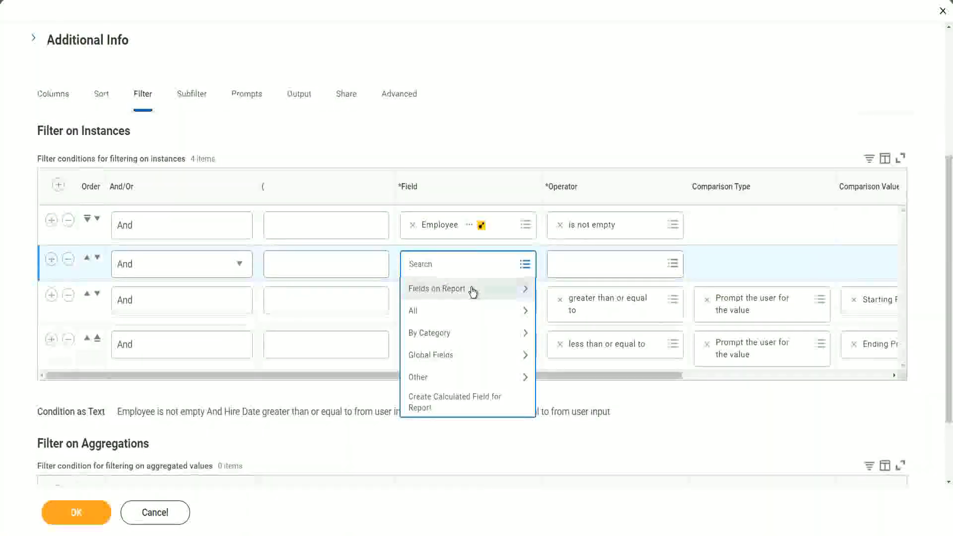
pyautogui.click(472, 292)
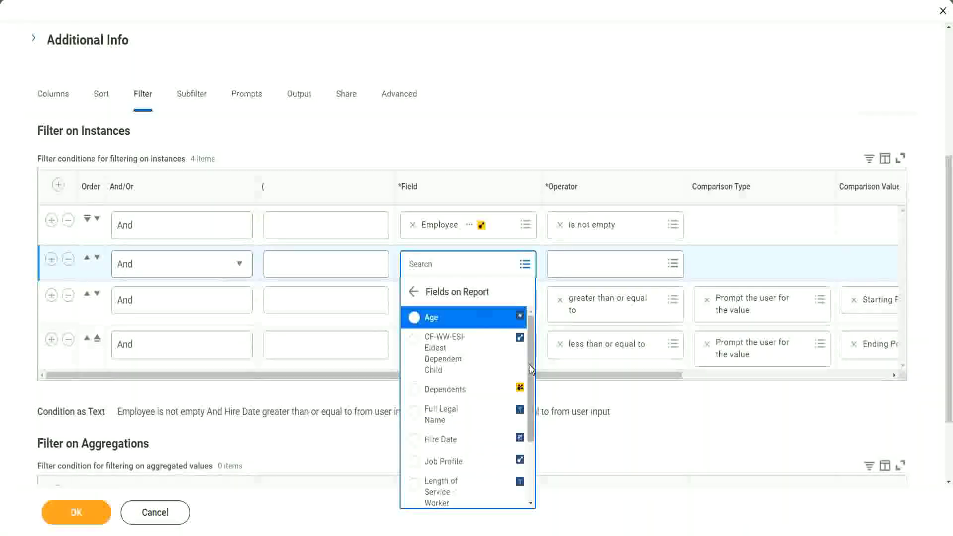
pyautogui.moveTo(529, 366)
pyautogui.mouseDown()
pyautogui.moveTo(531, 442)
pyautogui.moveTo(531, 363)
pyautogui.mouseUp()
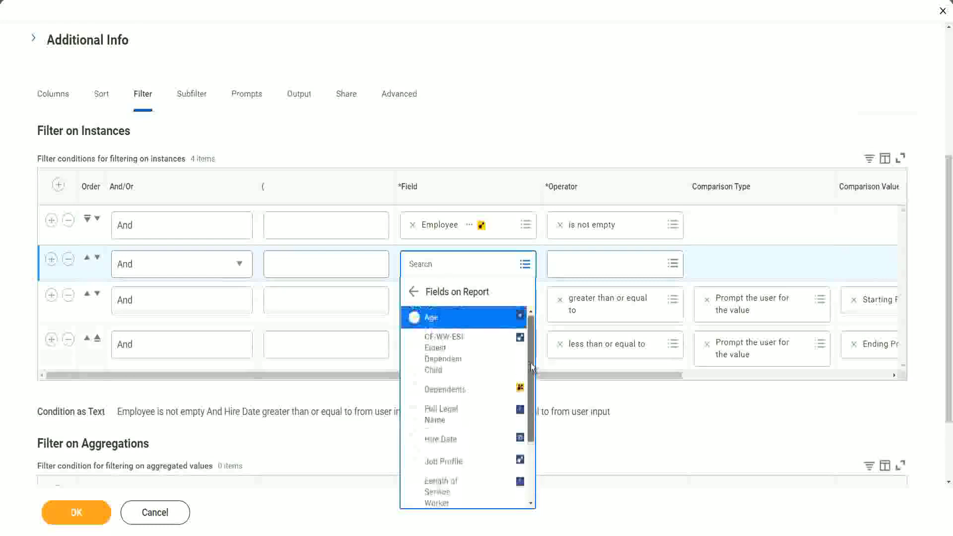
pyautogui.click(441, 364)
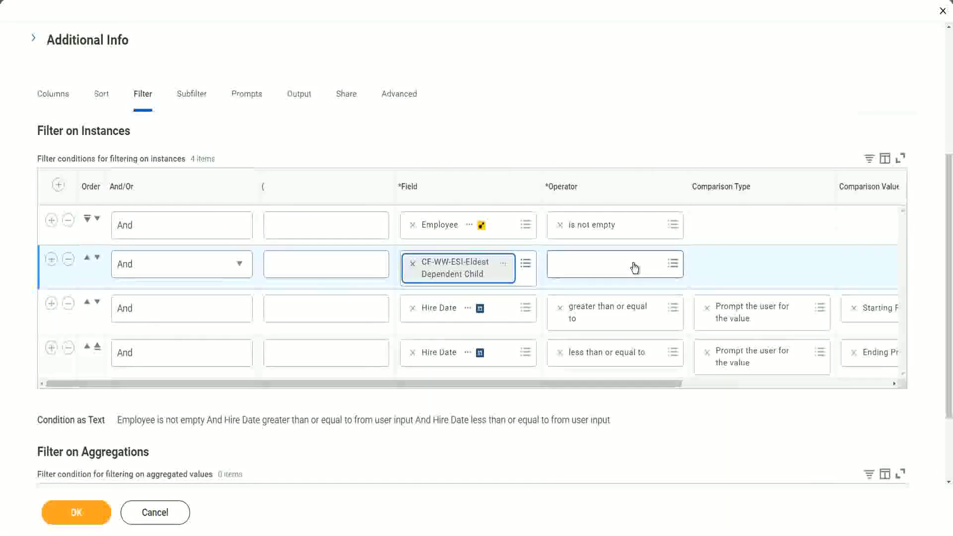
# Step: Set the new filter condition's operator to "is not empty" and save the report definition
pyautogui.click(635, 268)
pyautogui.click(612, 290)
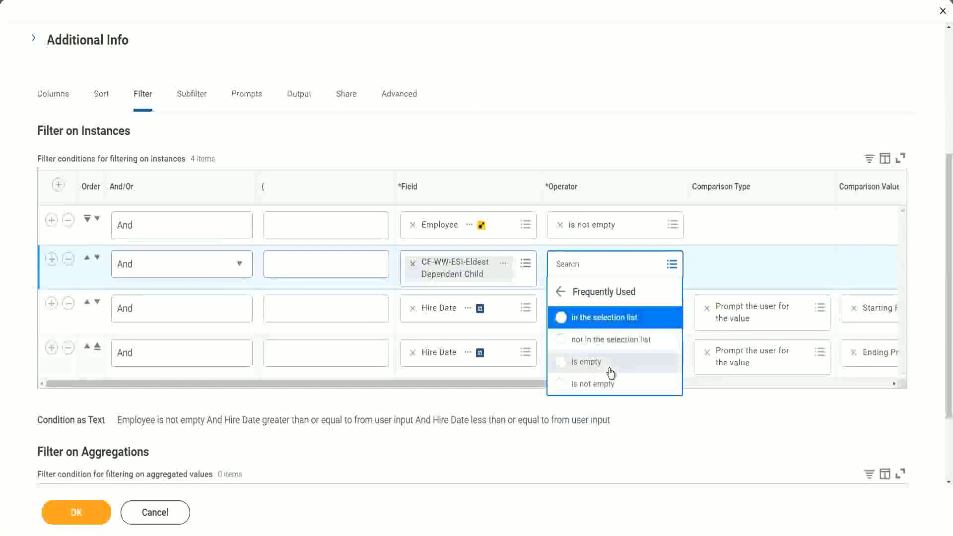
pyautogui.click(608, 384)
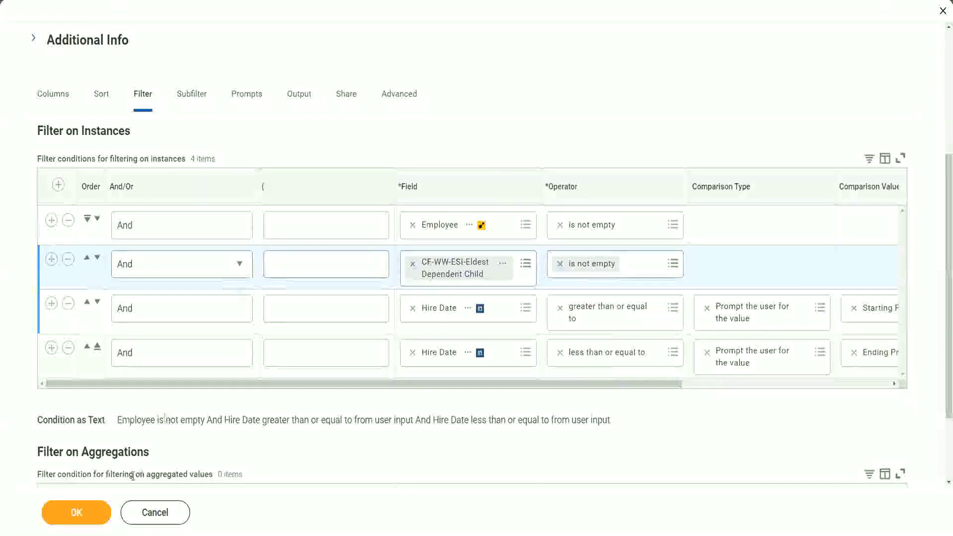
pyautogui.click(76, 511)
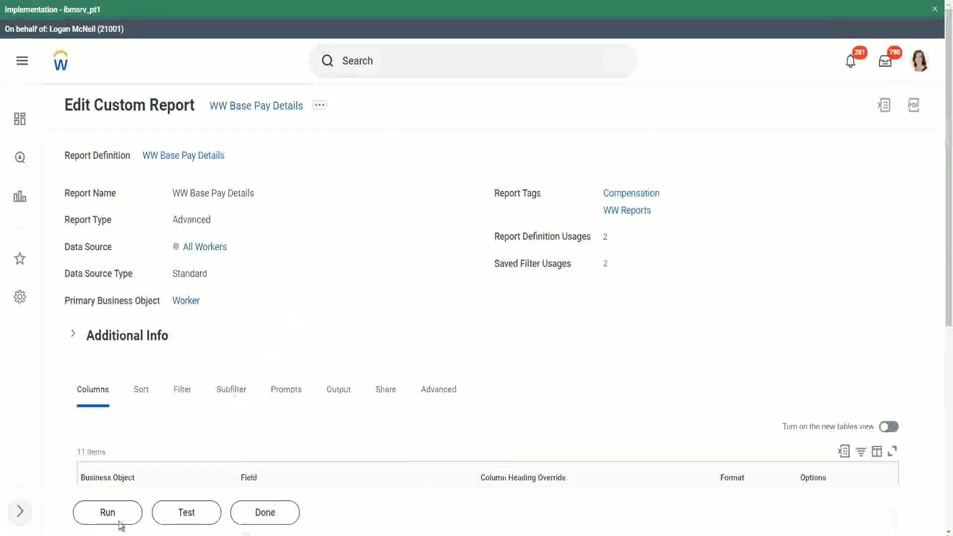
# Step: Run the WW Base Pay Details report for hire dates from 01/01/2000 to 12/31/2000
pyautogui.click(108, 513)
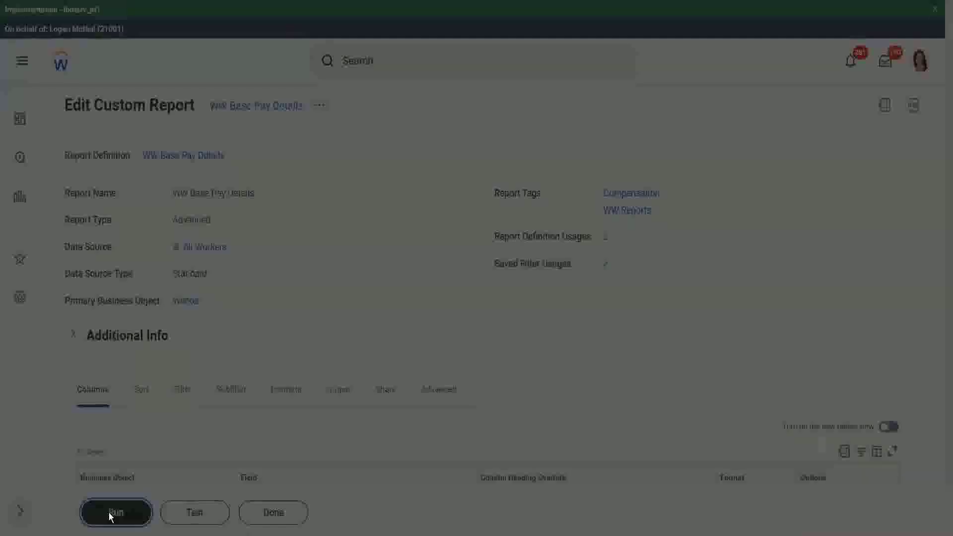
pyautogui.click(385, 180)
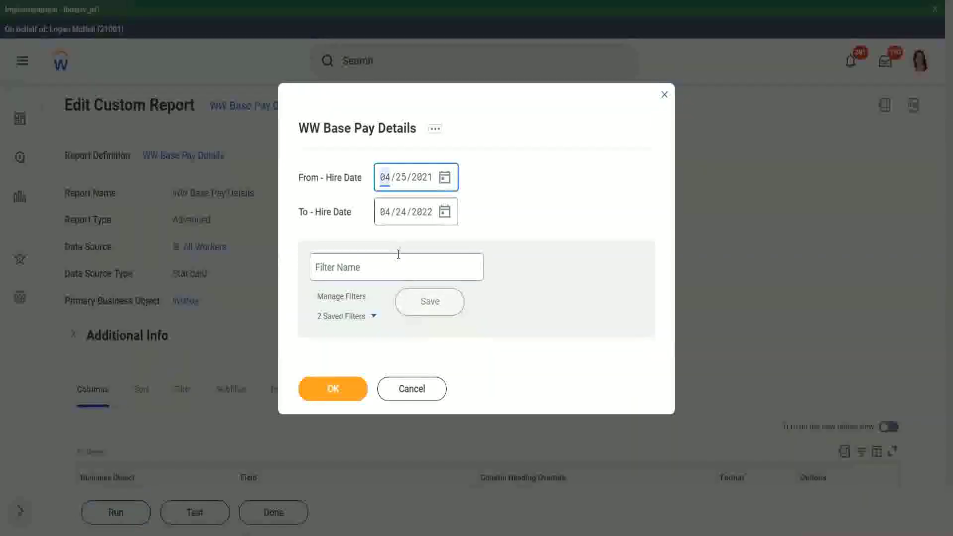
pyautogui.write('01/01/')
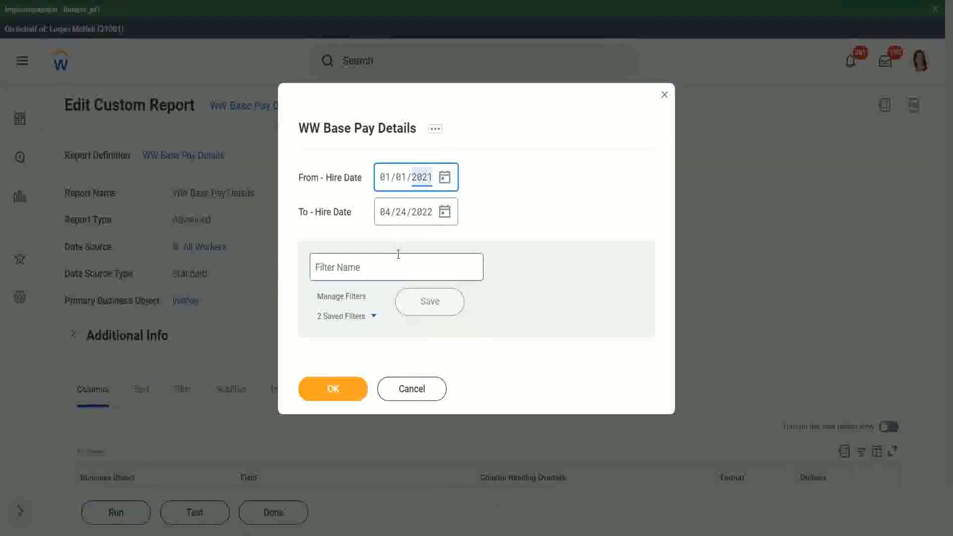
pyautogui.write('2000')
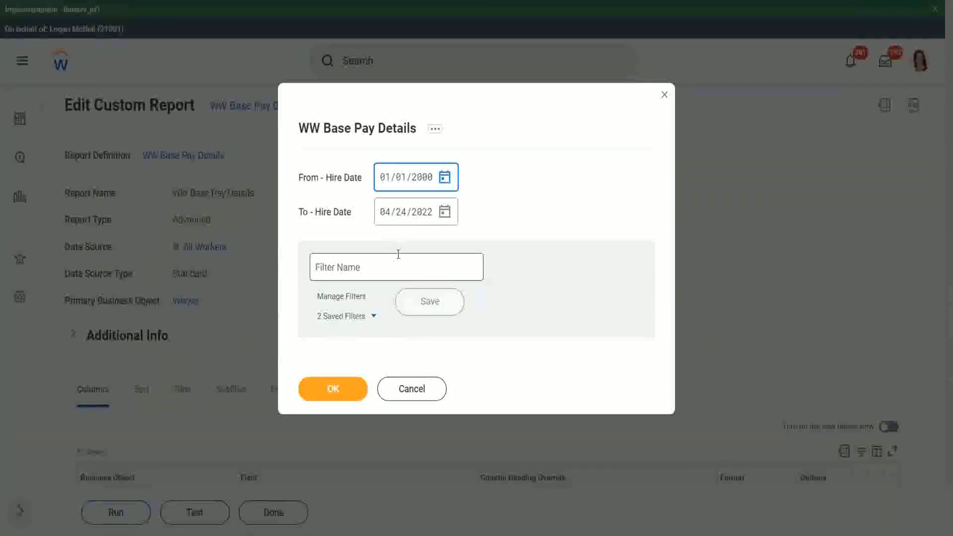
pyautogui.press('Tab')
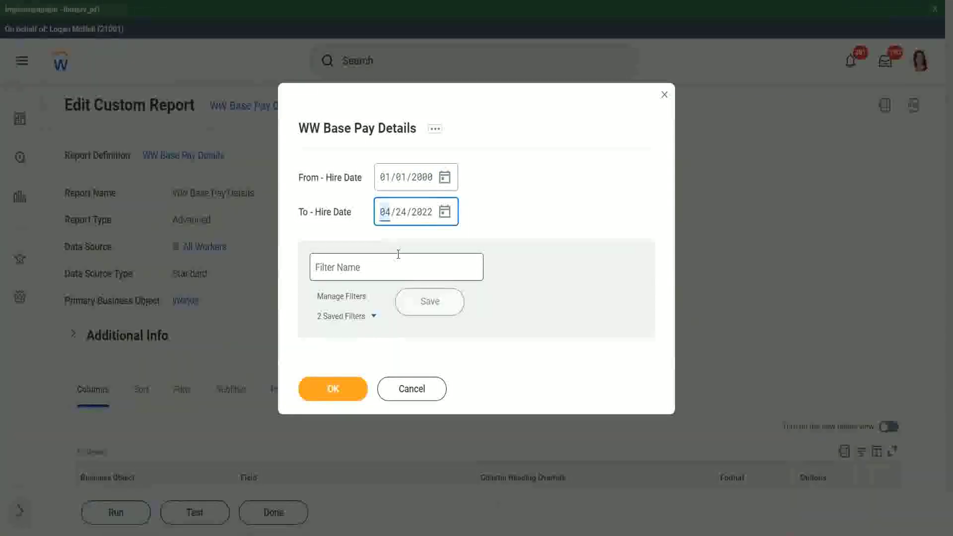
pyautogui.write('12/')
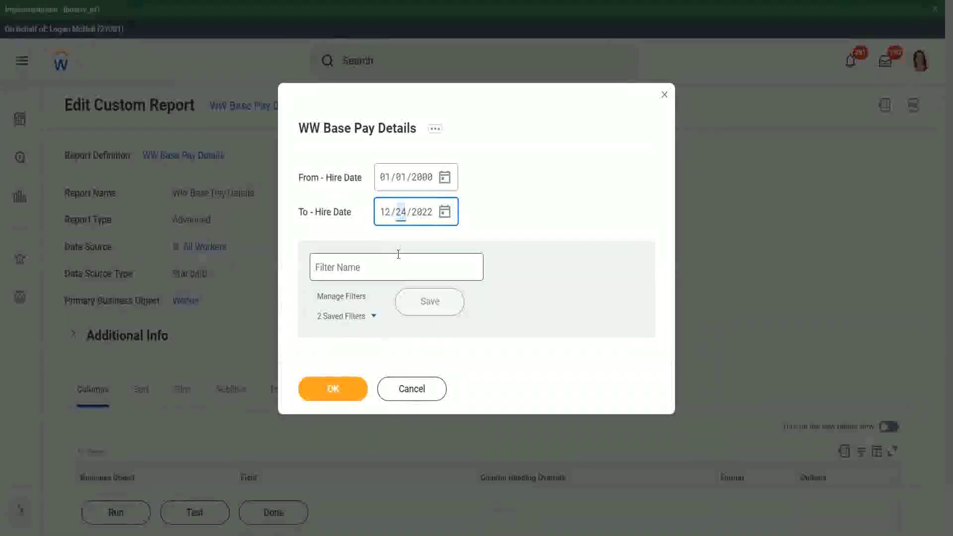
pyautogui.write('31')
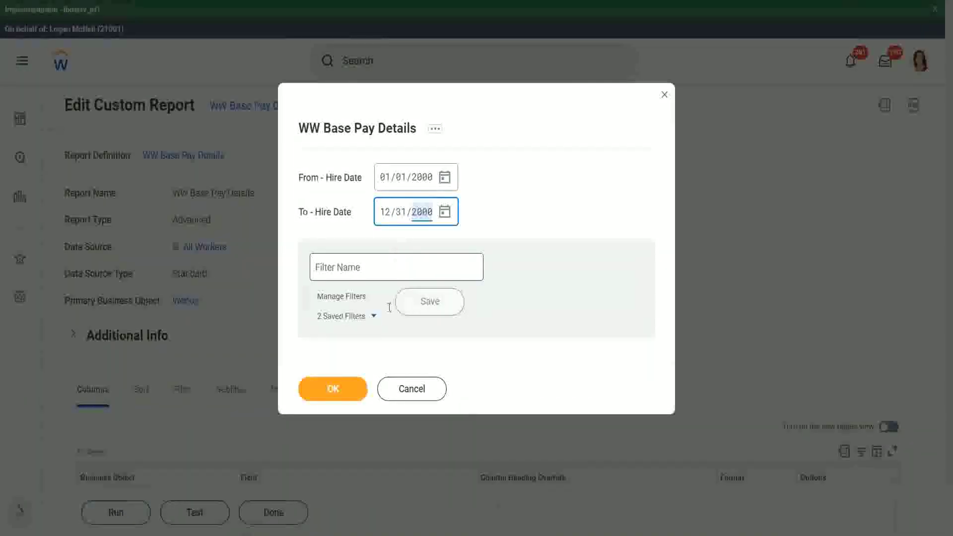
pyautogui.click(332, 387)
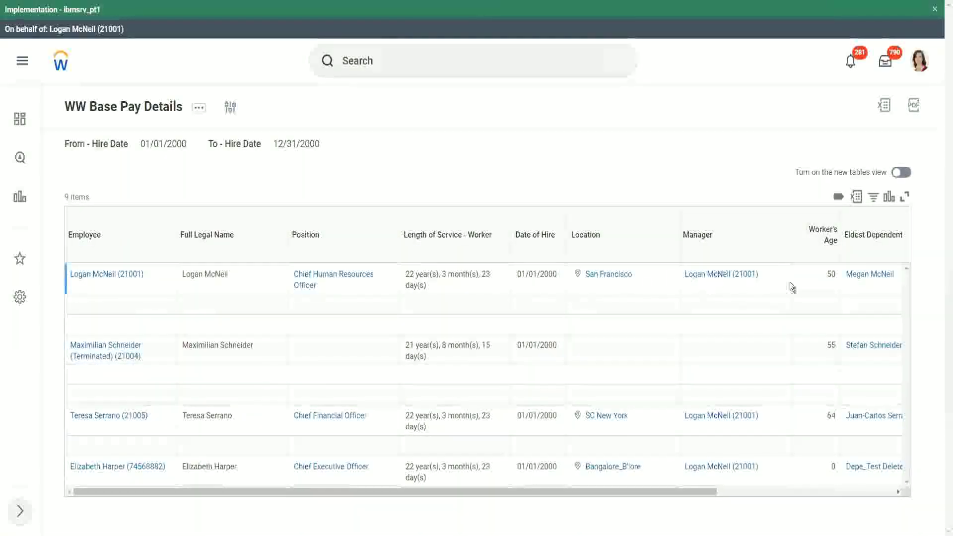
# Step: Compare each worker's Eldest Dependent Child value with the dependents' names and ages in the filtered report results
pyautogui.moveTo(647, 491); pyautogui.dragTo(910, 495)
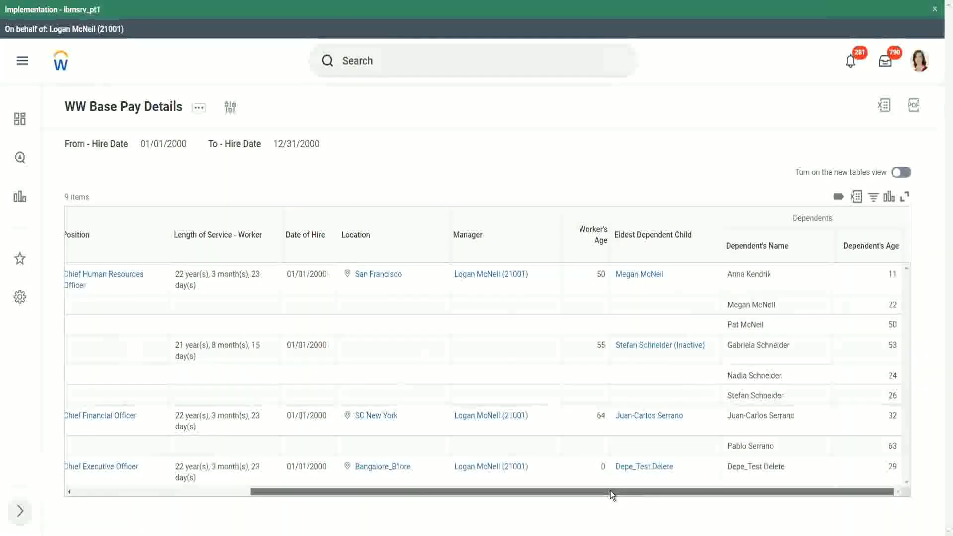
pyautogui.moveTo(611, 492); pyautogui.dragTo(394, 489)
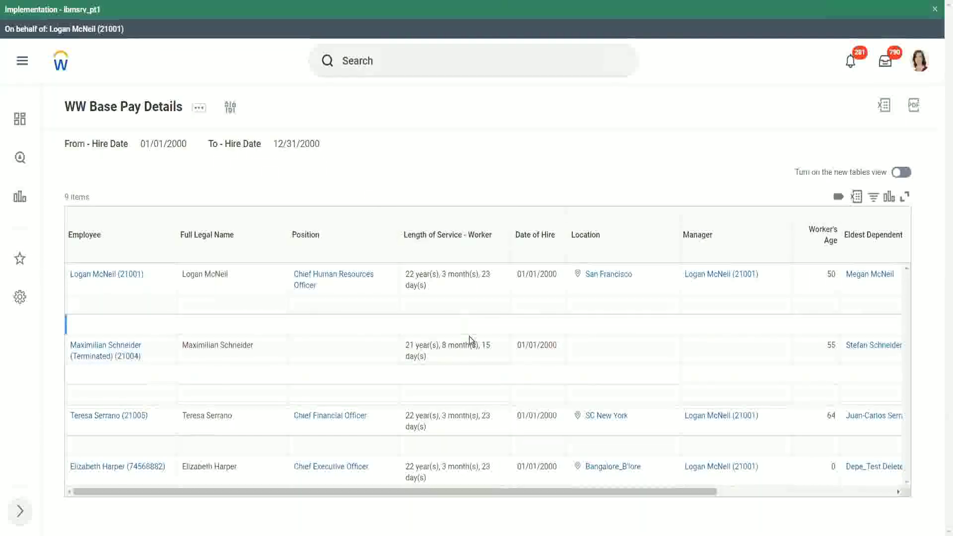
pyautogui.moveTo(433, 494); pyautogui.dragTo(598, 491)
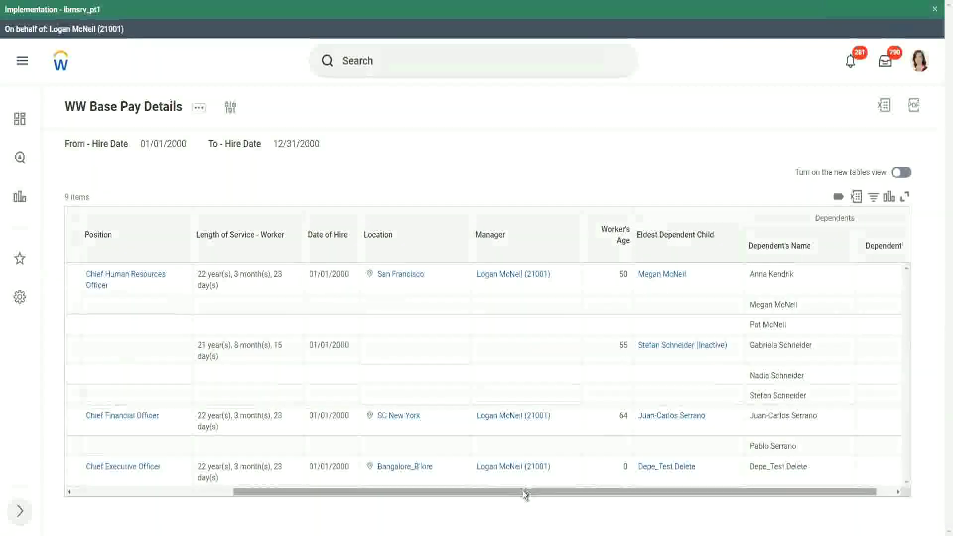
pyautogui.moveTo(526, 498); pyautogui.dragTo(252, 499)
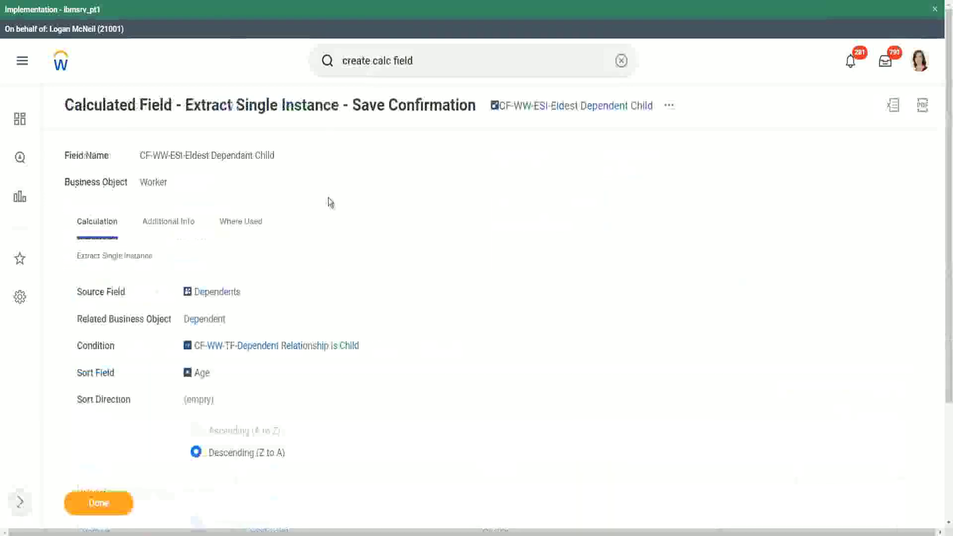
# Step: Copy the name of the saved CF-WW-ESI-Eldest Dependent Child field and open the Create Calculated Field task
pyautogui.rightClick(557, 110)
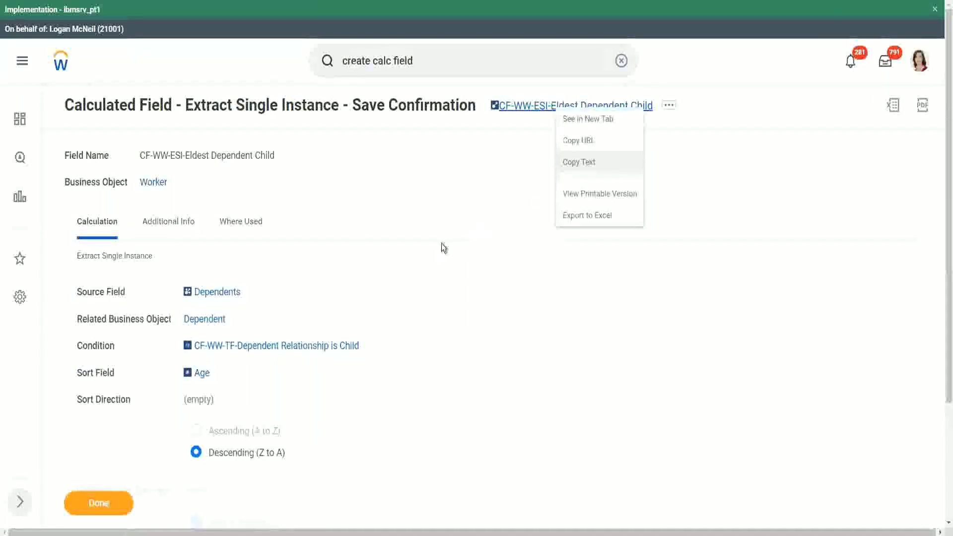
pyautogui.click(598, 165)
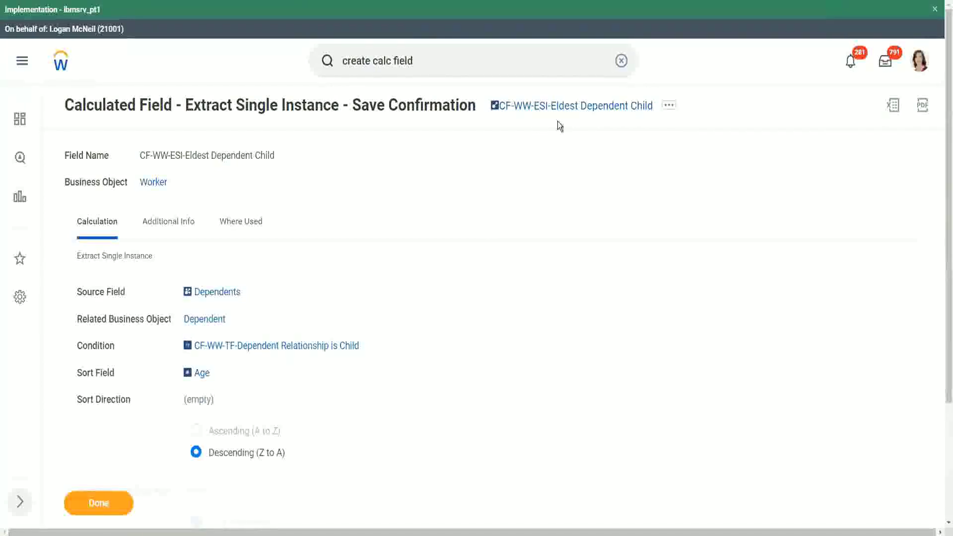
pyautogui.click(430, 63)
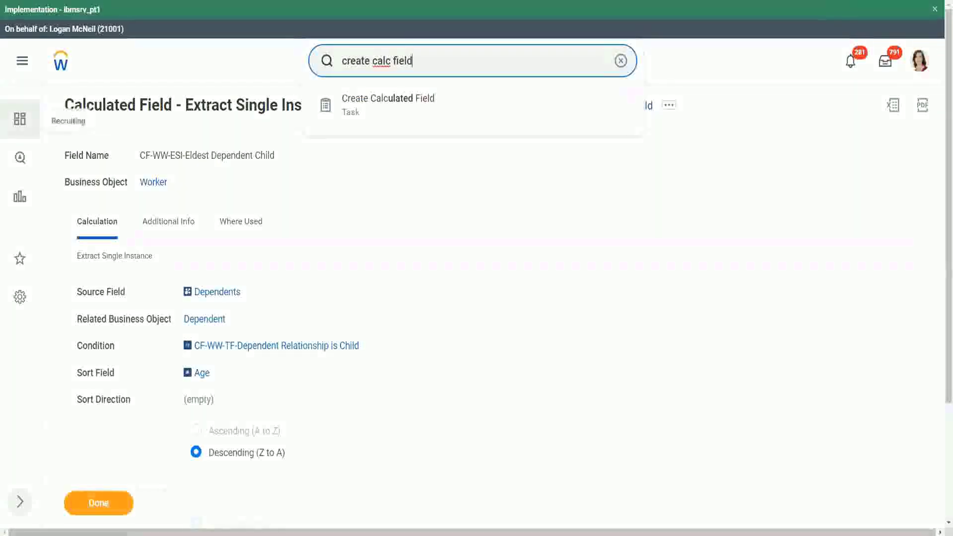
pyautogui.click(392, 101)
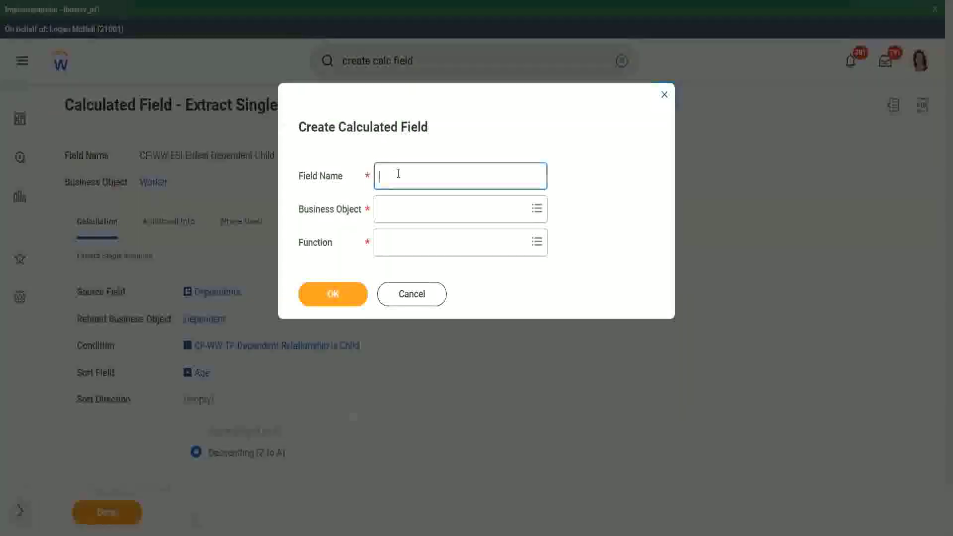
# Step: Name the new calculated field "CF-WW-LRV-Age of the eldest Dependent Child", adapting the copied field name
pyautogui.hotkey('ctrl', 'v')
pyautogui.doubleClick(416, 175)
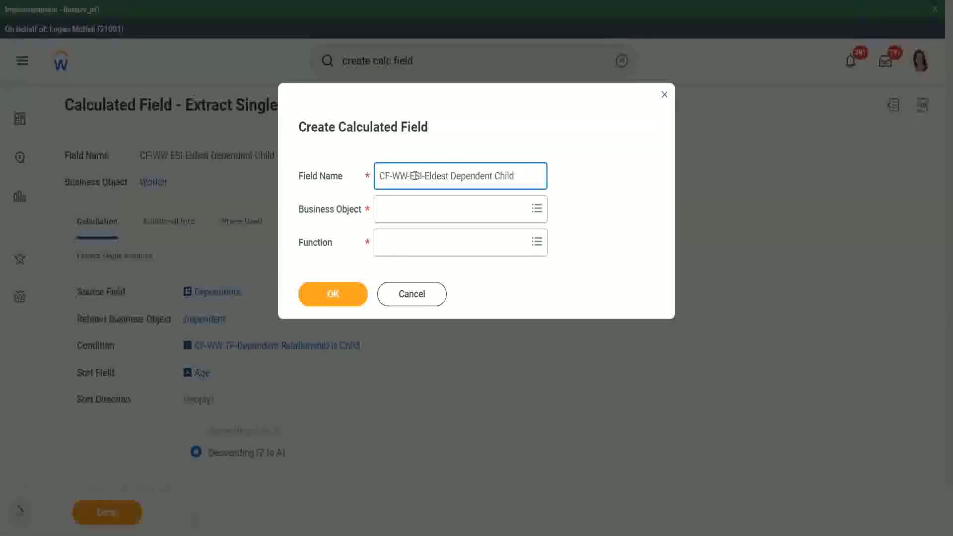
pyautogui.write('LRV-')
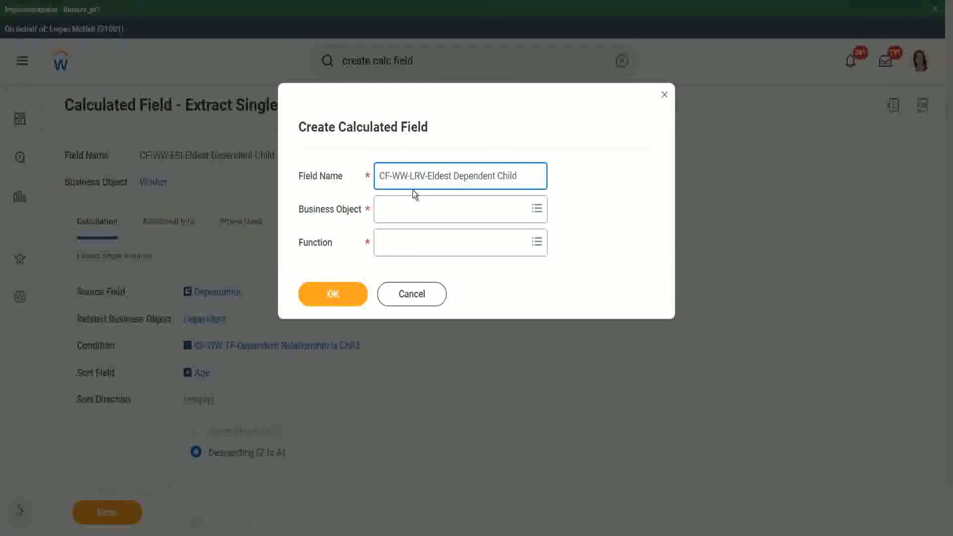
pyautogui.write('Age of ')
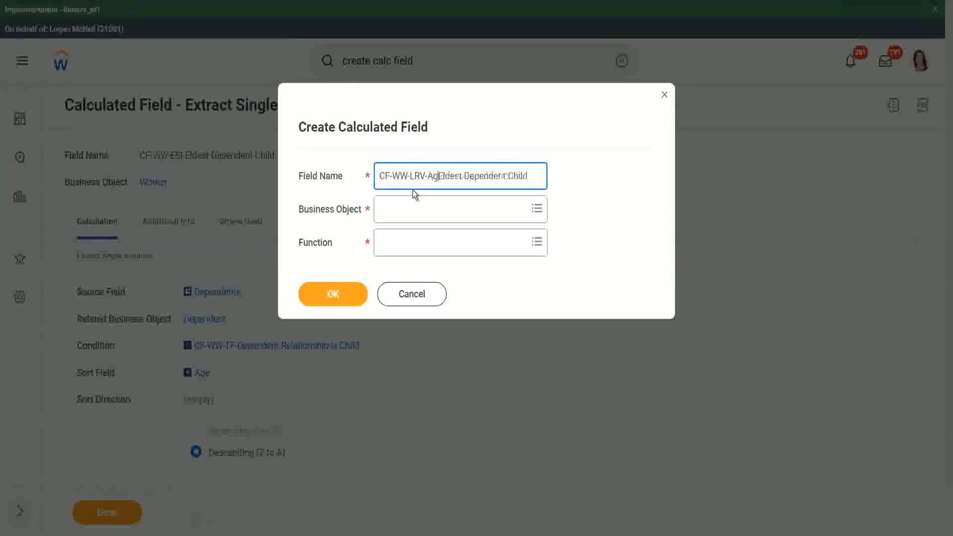
pyautogui.write('the')
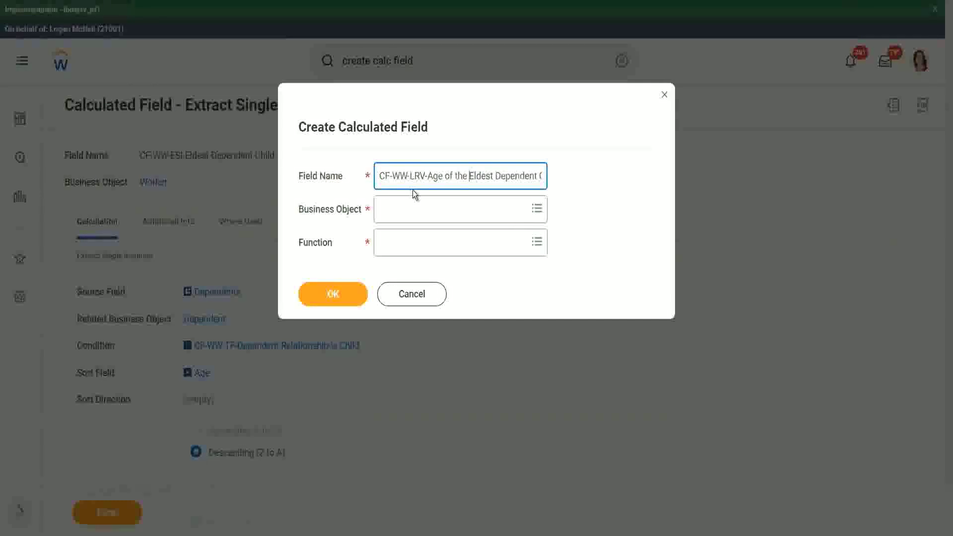
pyautogui.hotkey('shift', 'Right')
pyautogui.write('e')
pyautogui.press('End')
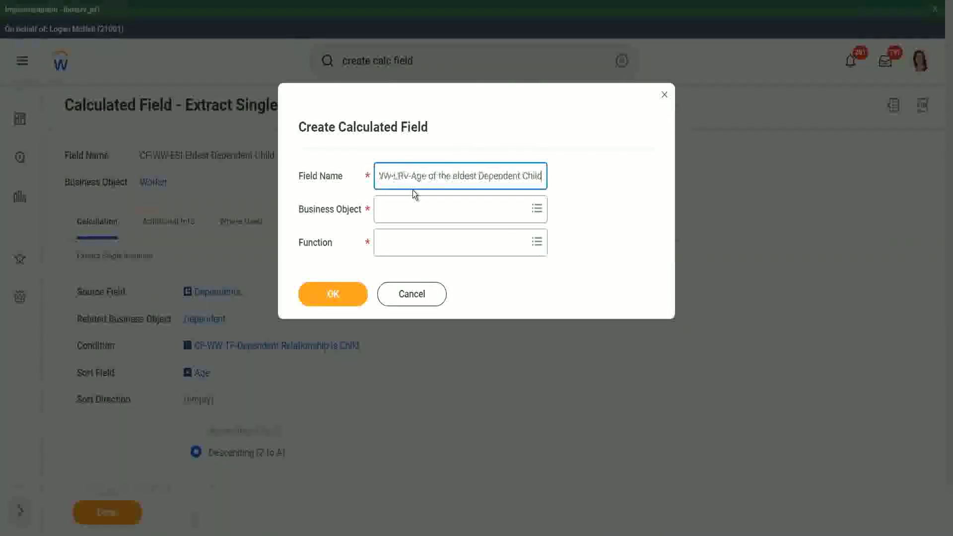
pyautogui.press('Tab')
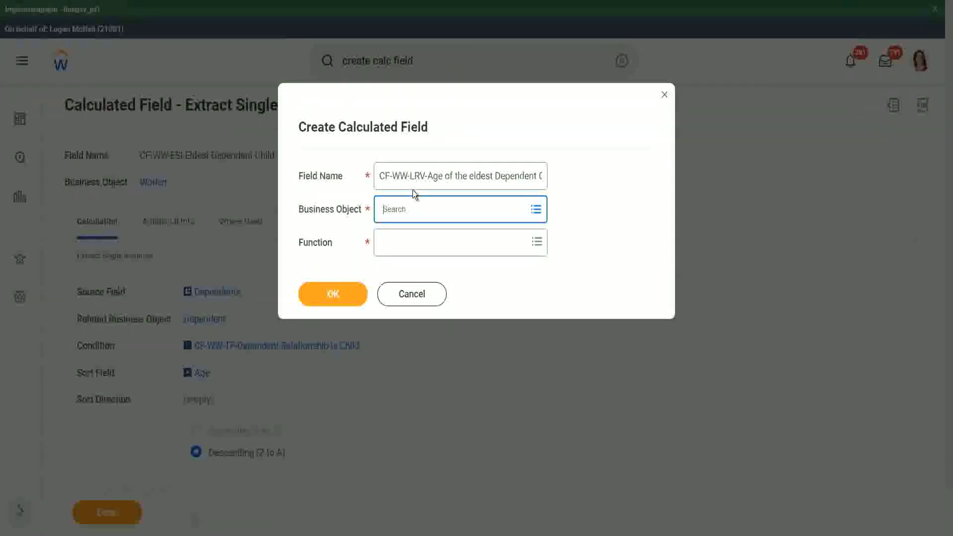
# Step: Set the calculated field's business object to Worker and its function to Lookup Related Value, and confirm
pyautogui.write('worker')
pyautogui.press('Return')
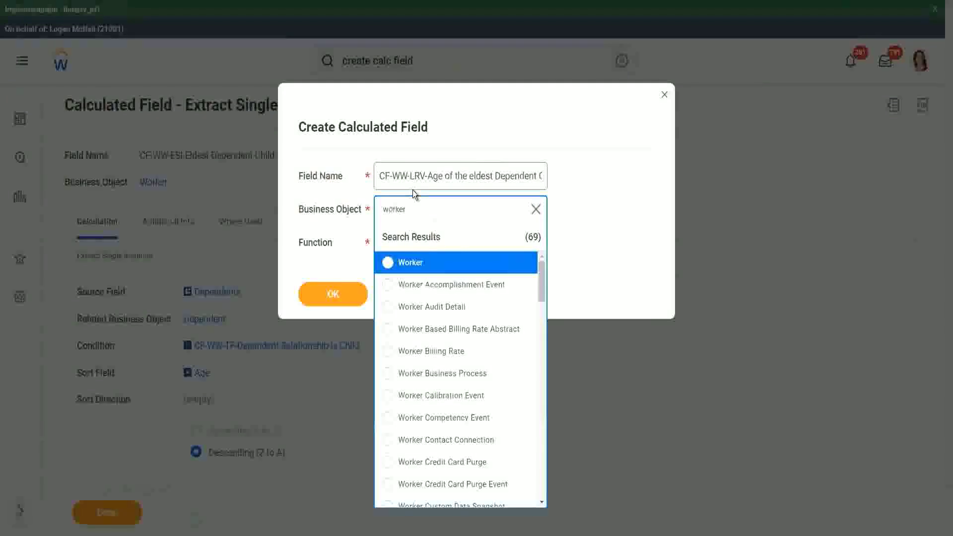
pyautogui.click(388, 265)
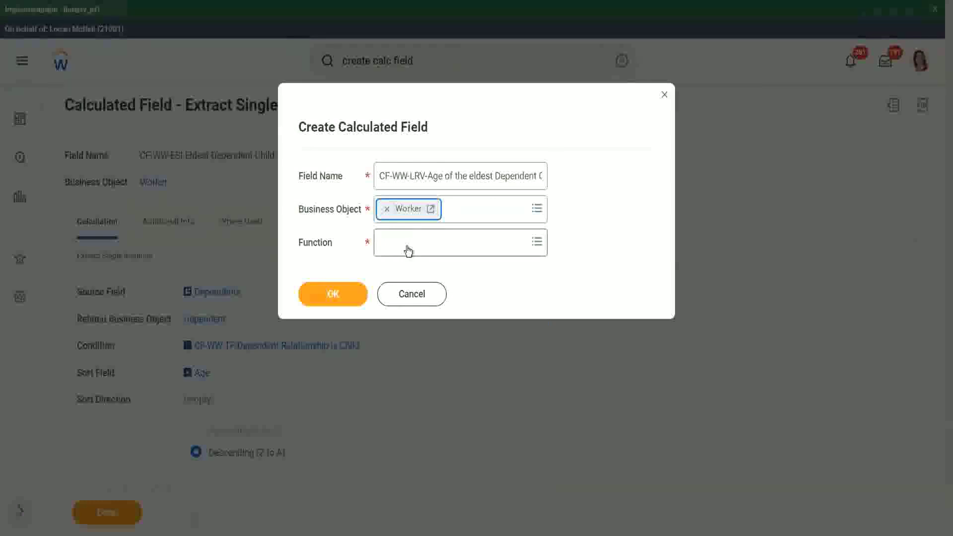
pyautogui.click(407, 249)
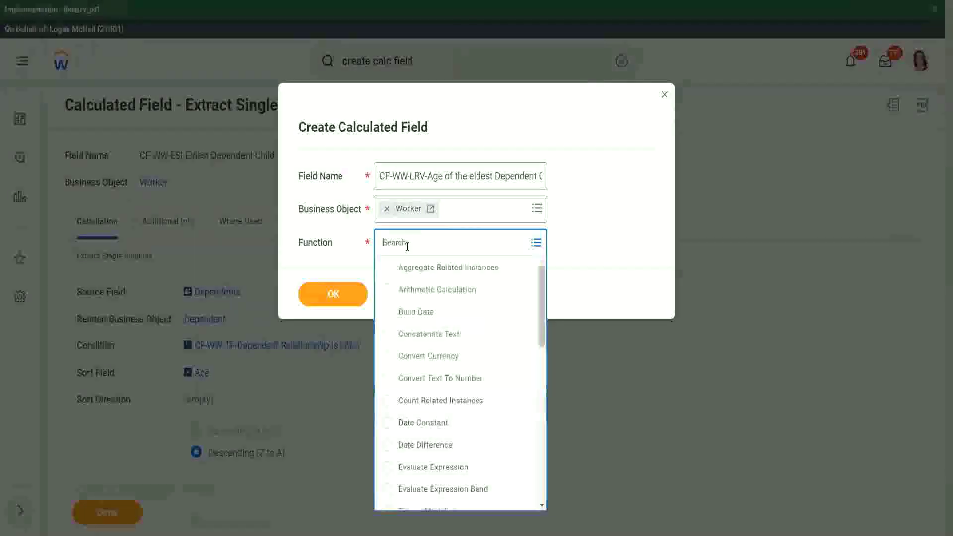
pyautogui.write('lrv')
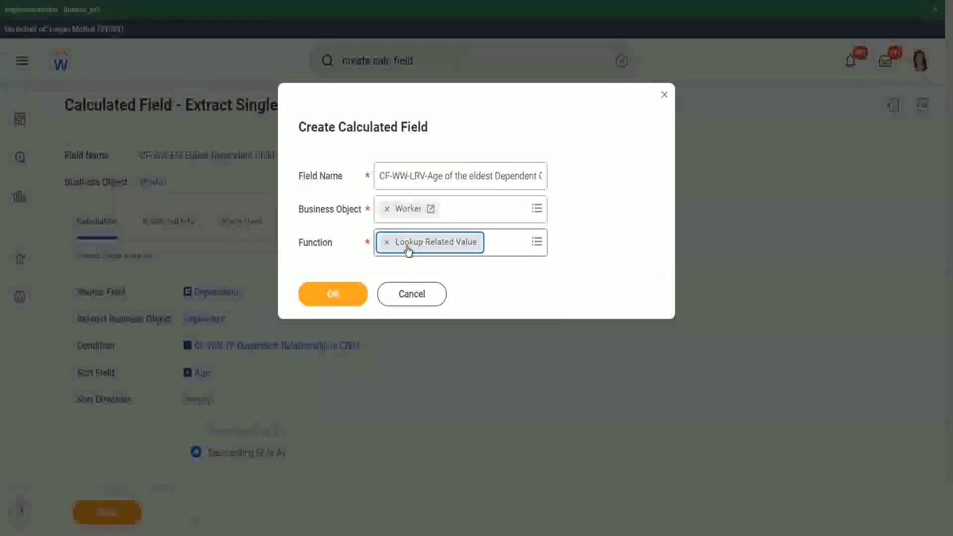
pyautogui.click(333, 296)
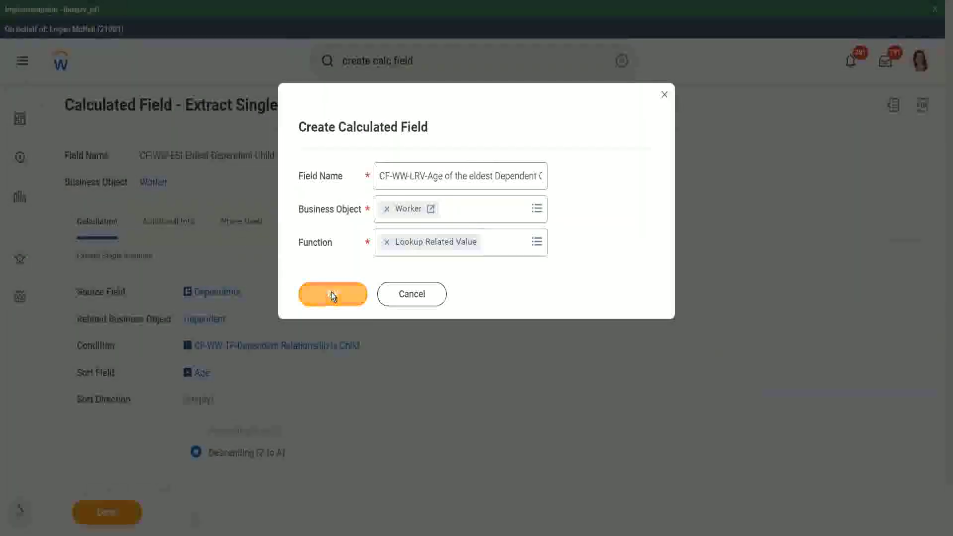